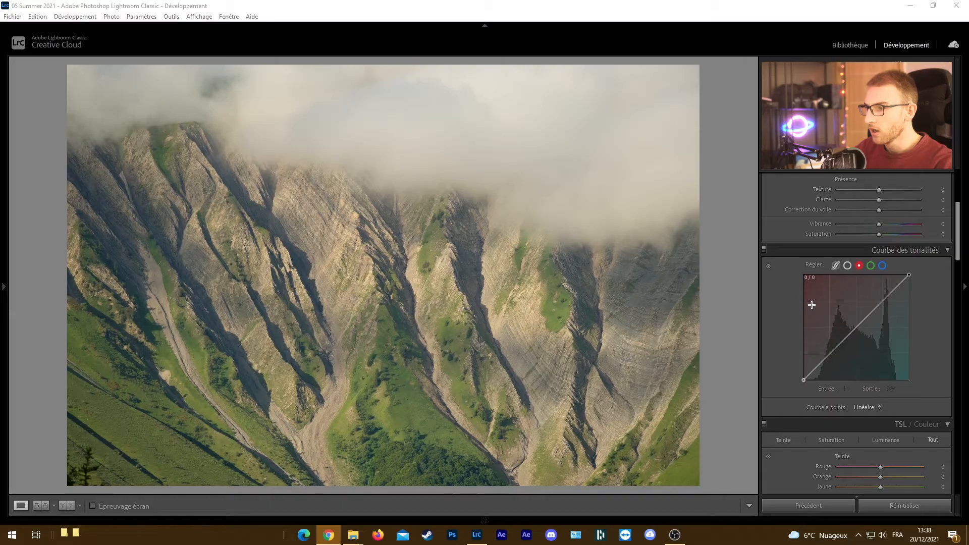
# Add four points along the red channel's tone curve and lower the shadow point to about input 52, output 32
pyautogui.click(823, 360)
pyautogui.click(839, 345)
pyautogui.click(859, 324)
pyautogui.click(886, 297)
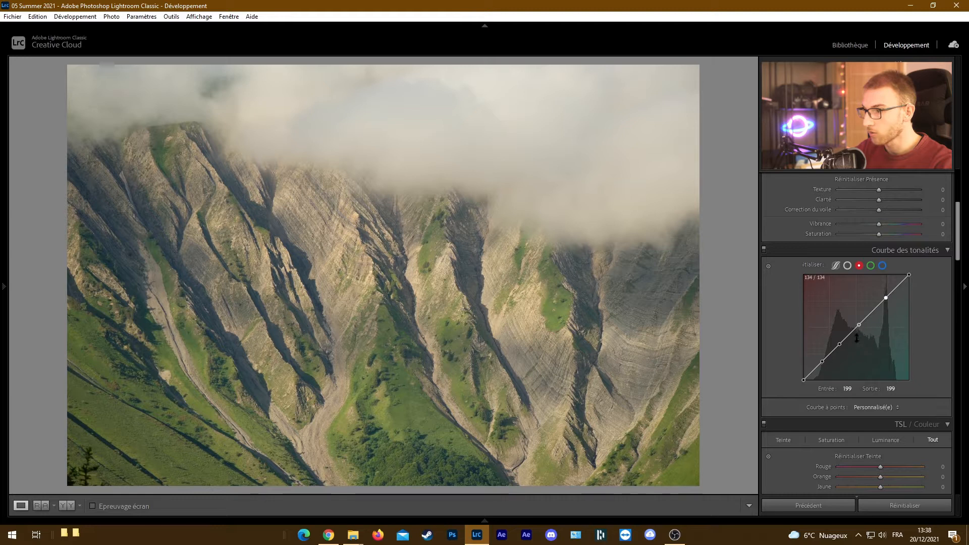
pyautogui.moveTo(825, 361); pyautogui.dragTo(831, 382)
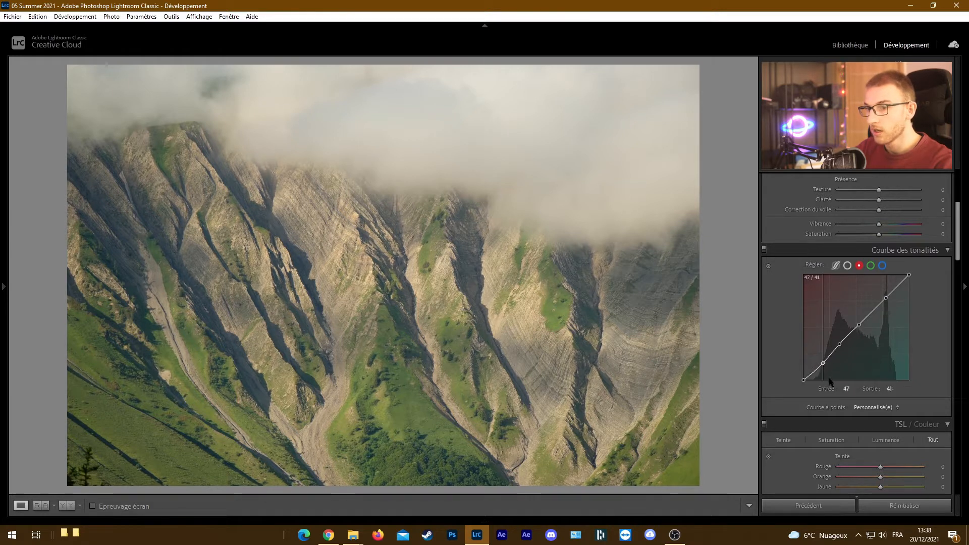
pyautogui.moveTo(829, 336); pyautogui.dragTo(842, 401)
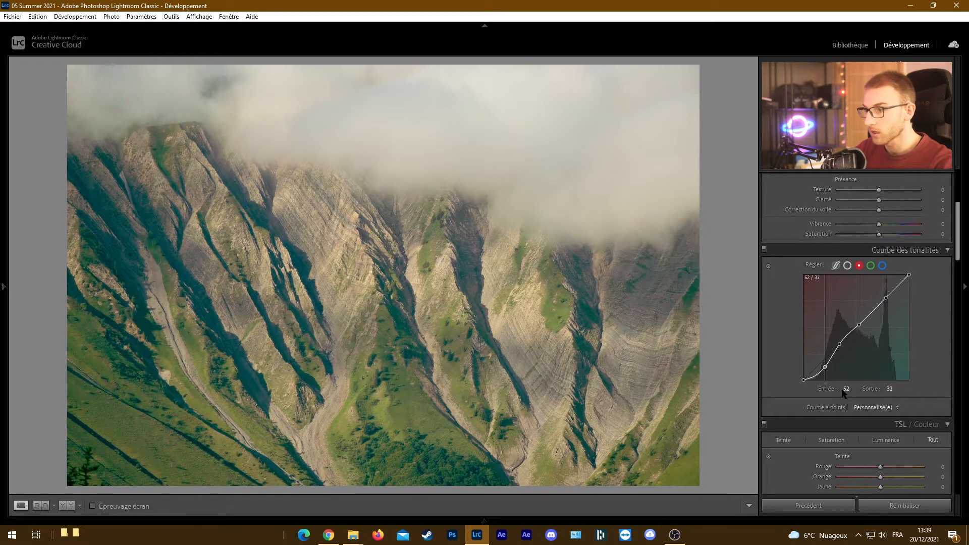
pyautogui.moveTo(841, 322); pyautogui.dragTo(840, 356)
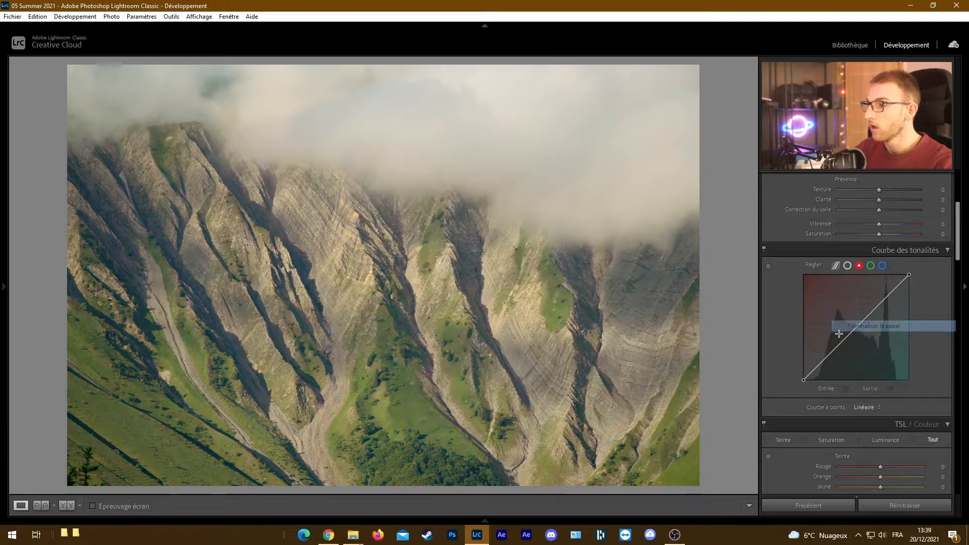
# Tint the shadows strongly blue on the Color Grading shadows wheel
pyautogui.scroll(-10, 792, 319)
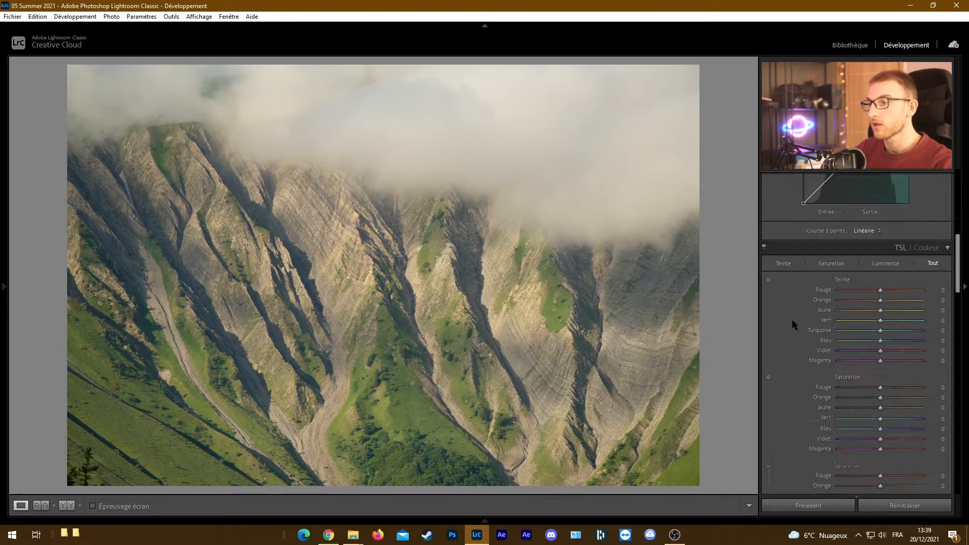
pyautogui.scroll(-3, 795, 324)
pyautogui.press('alt')
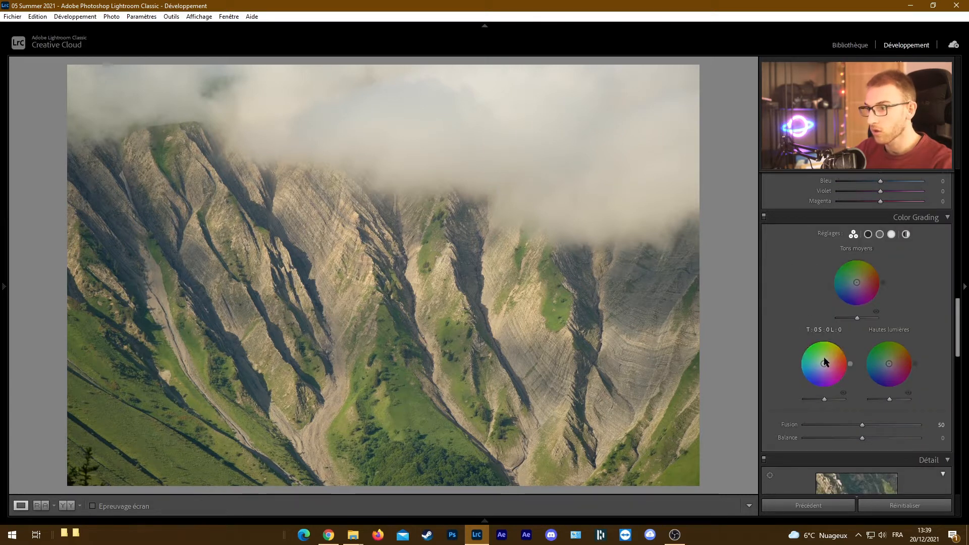
pyautogui.moveTo(816, 356); pyautogui.dragTo(811, 378)
pyautogui.press('alt')
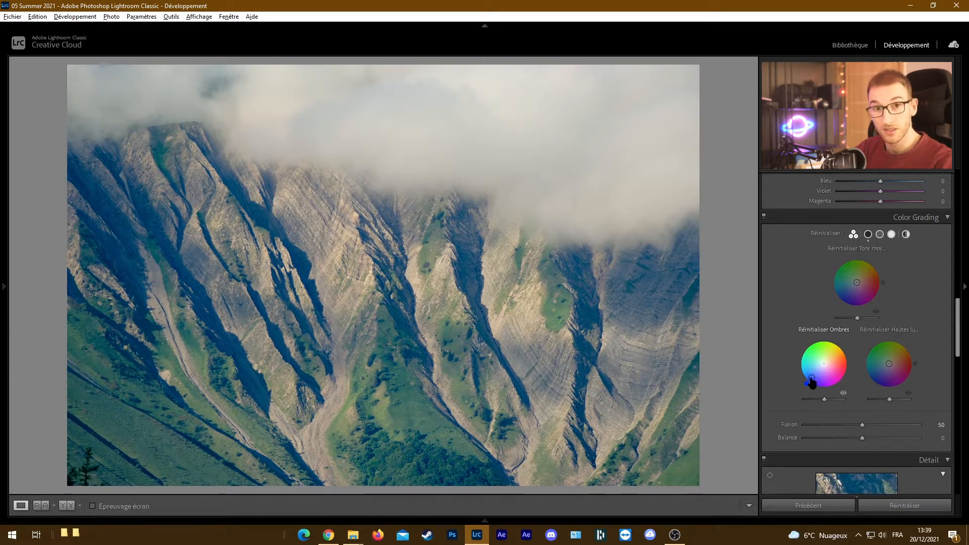
# Weaken the blue shadow tint in small increments and try other hues around the Color Grading shadows wheel
pyautogui.moveTo(814, 378); pyautogui.dragTo(823, 364)
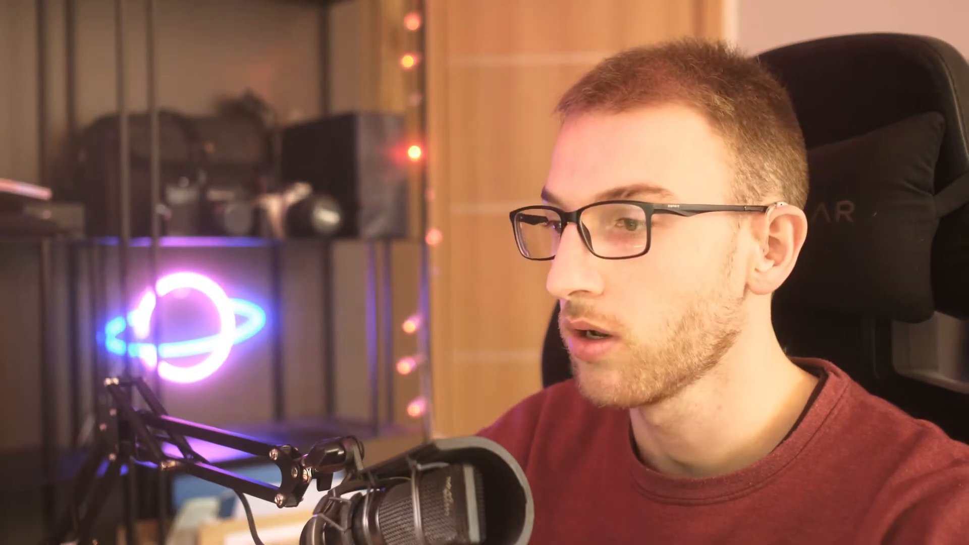
pyautogui.moveTo(815, 373); pyautogui.dragTo(818, 369)
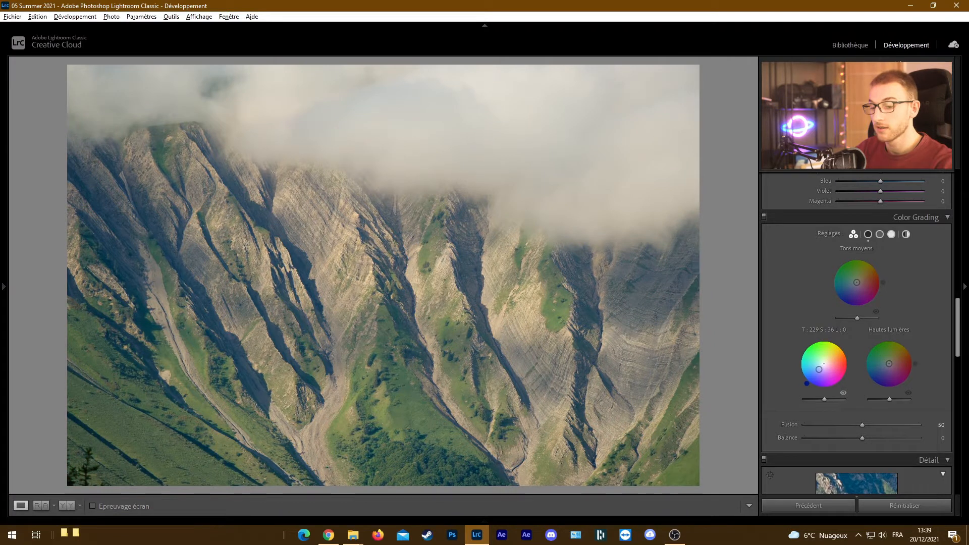
pyautogui.press('alt')
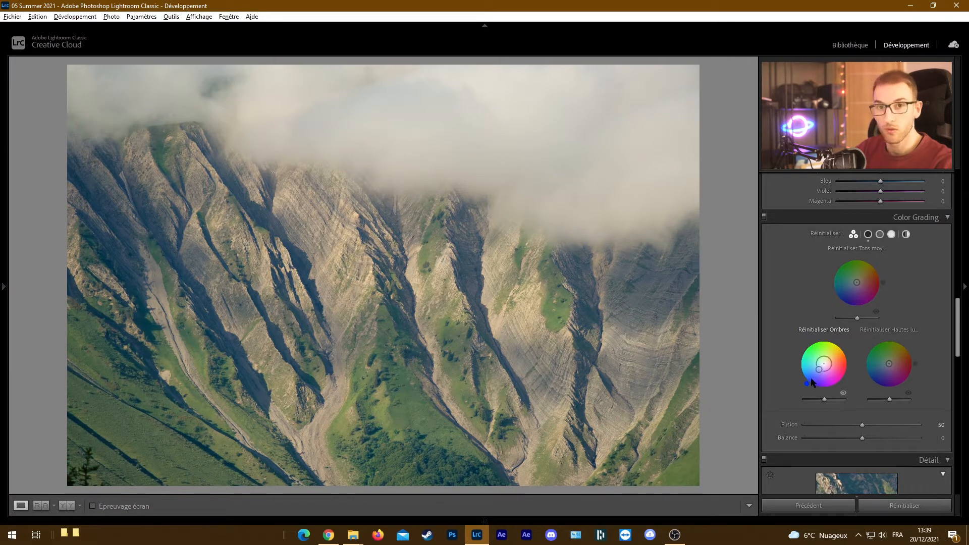
pyautogui.moveTo(819, 370); pyautogui.dragTo(818, 368)
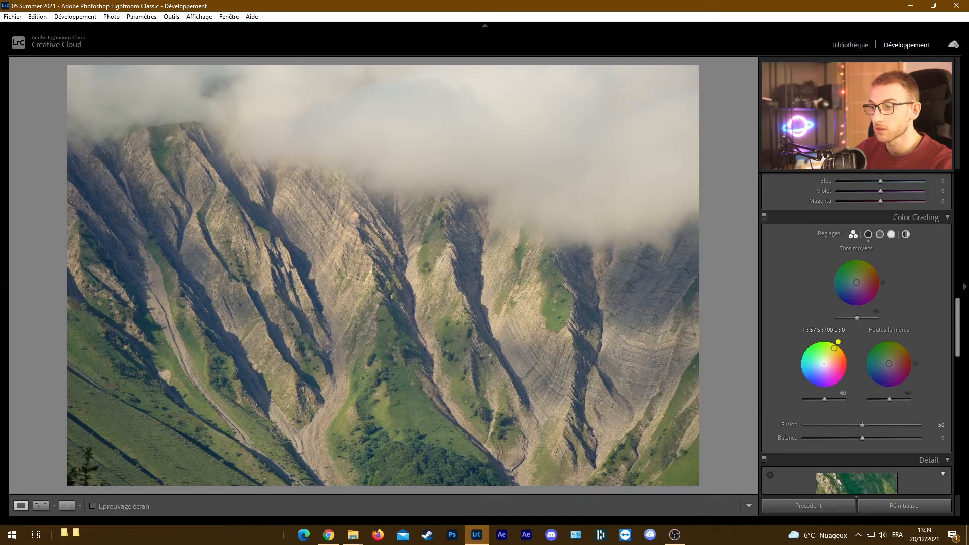
pyautogui.moveTo(817, 389); pyautogui.dragTo(798, 357)
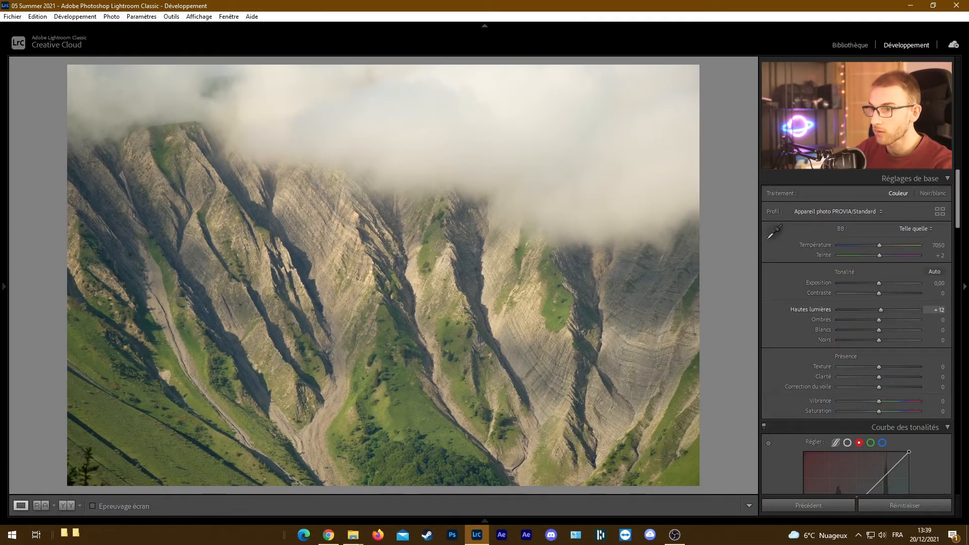
# Exaggerate the photo's basic tones: Exposure −1,50, Highlights +100, Shadows −100, Whites +86 and Blacks −100
pyautogui.moveTo(881, 310); pyautogui.dragTo(857, 310)
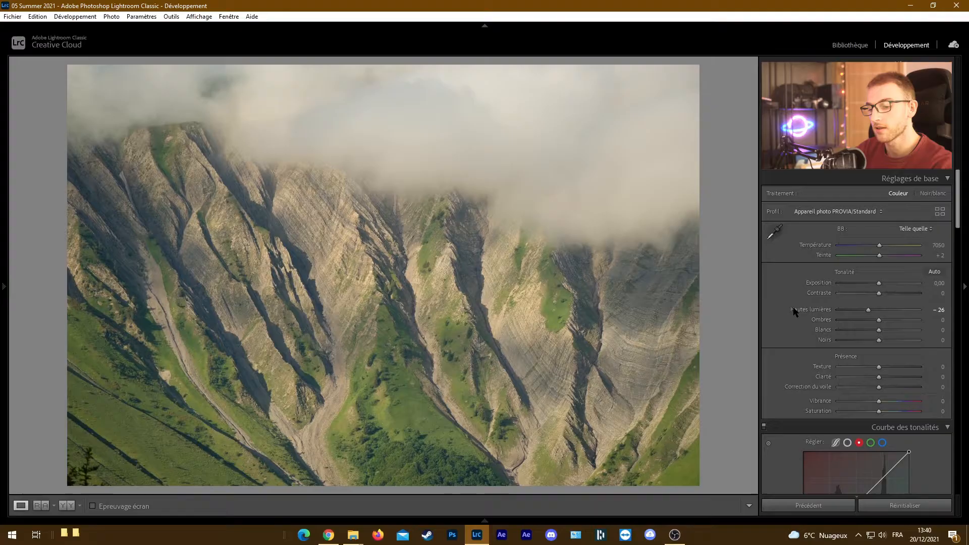
pyautogui.keyDown('alt'); pyautogui.click(879, 331); pyautogui.keyUp('alt')
pyautogui.moveTo(893, 333); pyautogui.dragTo(917, 334)
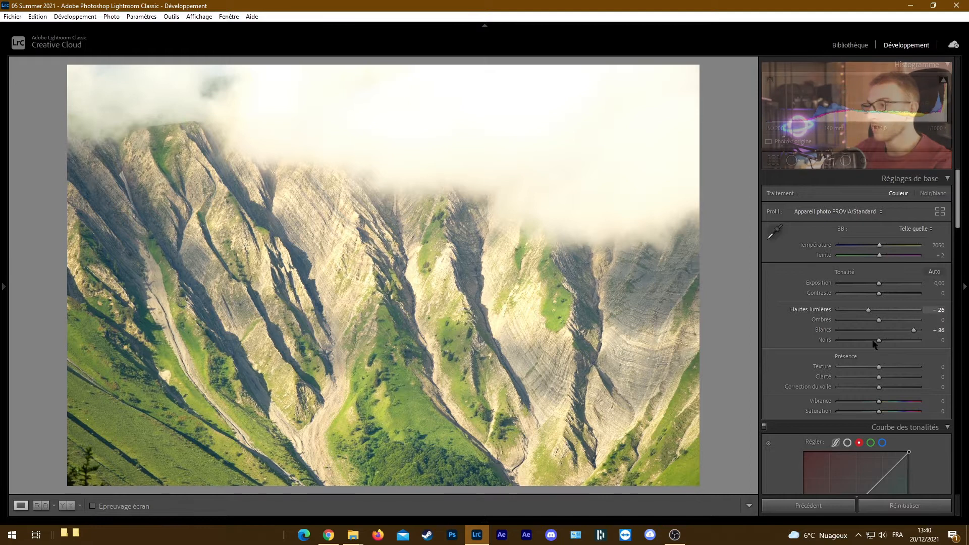
pyautogui.moveTo(879, 340); pyautogui.dragTo(793, 341)
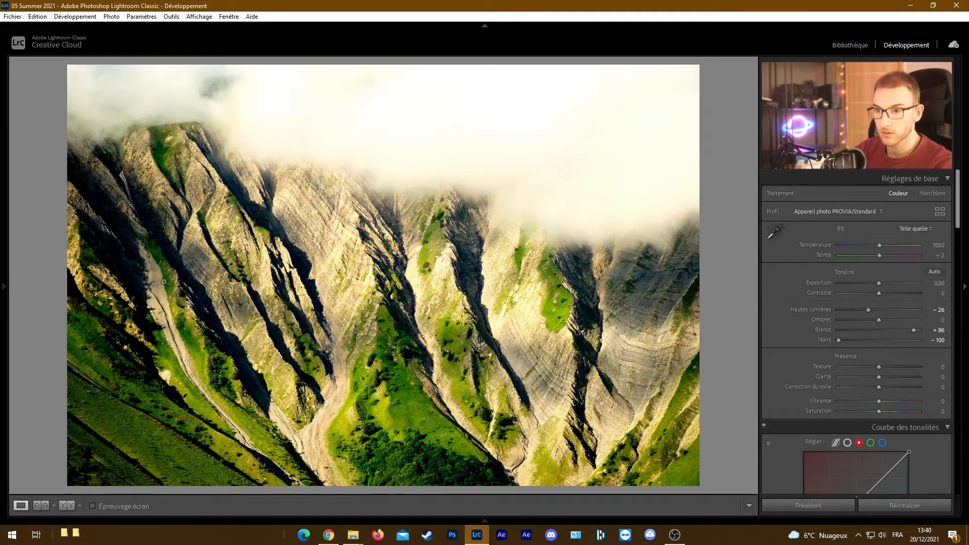
pyautogui.moveTo(879, 283); pyautogui.dragTo(866, 283)
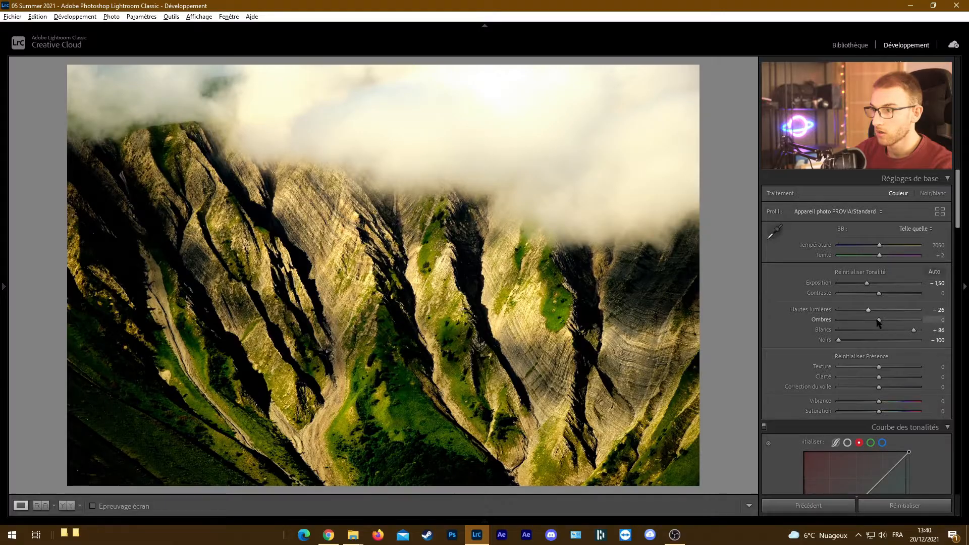
pyautogui.moveTo(876, 320); pyautogui.dragTo(939, 310)
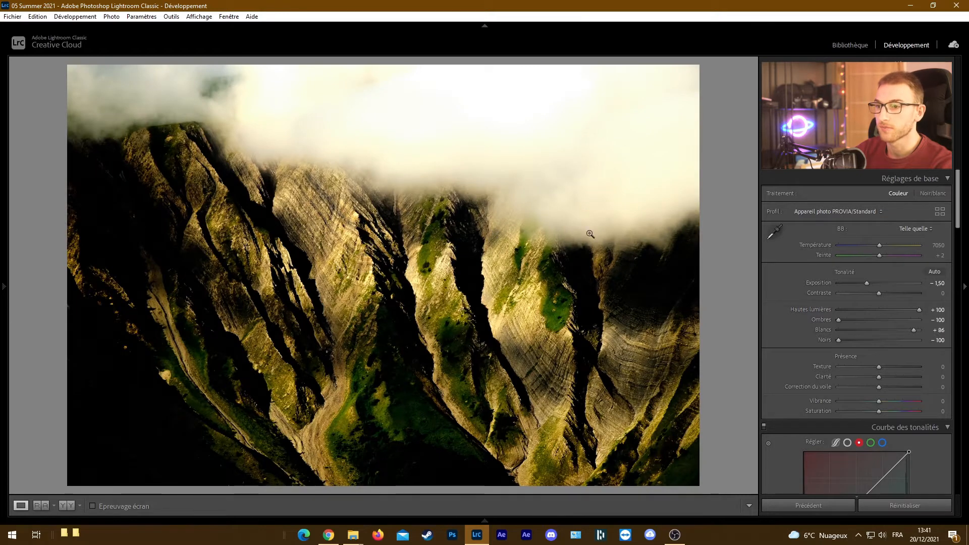
# Reset all development settings of the mountain photo
pyautogui.rightClick(481, 198)
pyautogui.moveTo(558, 201)
pyautogui.click(707, 205)
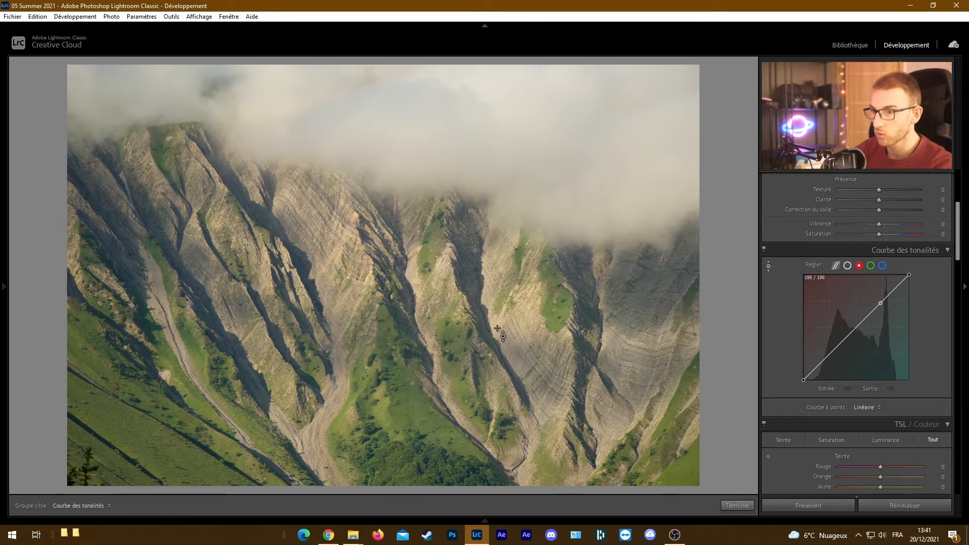
# Shape a contrast curve on the RGB point curve by targeted adjustment in the photo, raising 156 to 189 and lowering 93 to 75
pyautogui.moveTo(498, 324); pyautogui.dragTo(499, 300)
pyautogui.hotkey('ctrl', 'z')
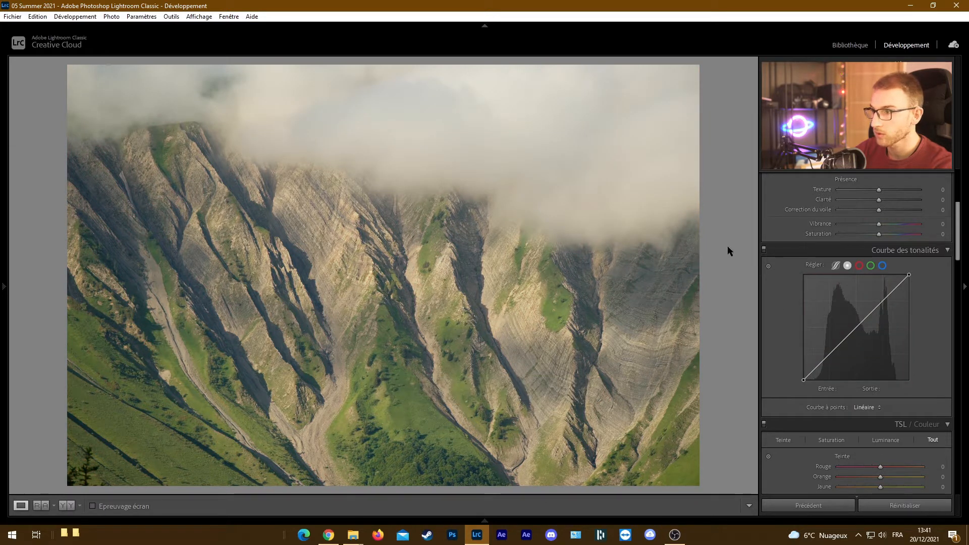
pyautogui.click(767, 266)
pyautogui.moveTo(498, 327); pyautogui.dragTo(499, 324)
pyautogui.moveTo(464, 242); pyautogui.dragTo(464, 250)
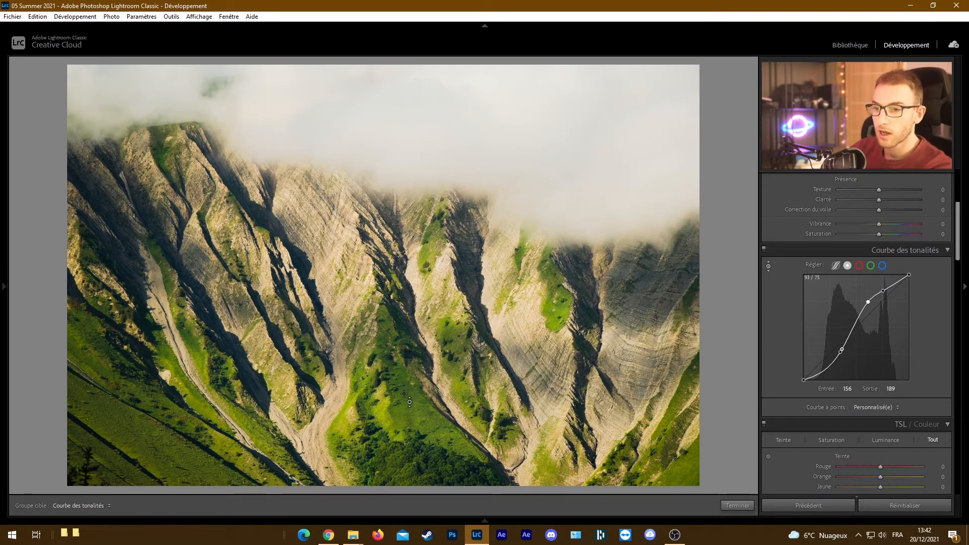
pyautogui.moveTo(596, 326)
pyautogui.mouseDown()
pyautogui.moveTo(596, 310)
pyautogui.moveTo(596, 326)
pyautogui.mouseUp()
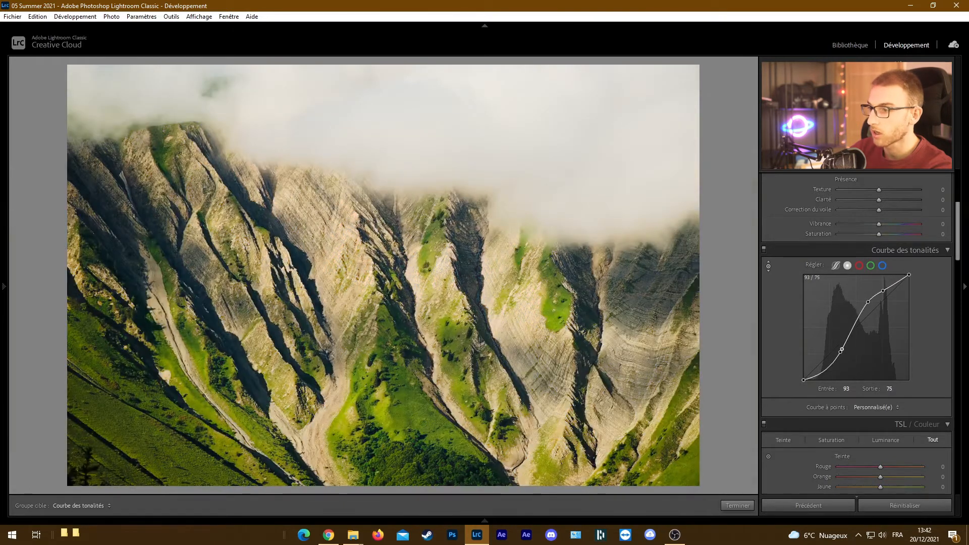
pyautogui.rightClick(834, 353)
pyautogui.click(857, 360)
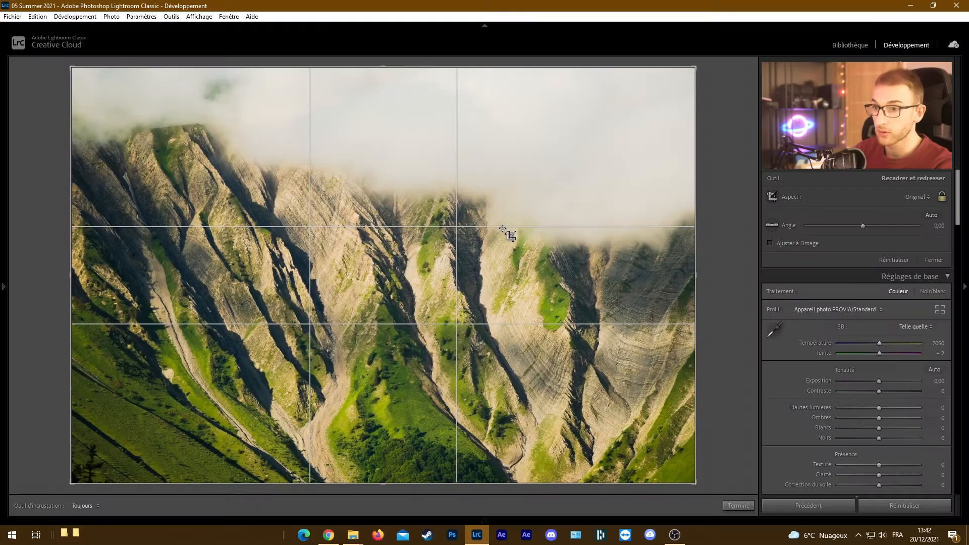
# Cycle through the crop guide overlays, including the golden spiral, and leave the Crop tool
pyautogui.press('o')
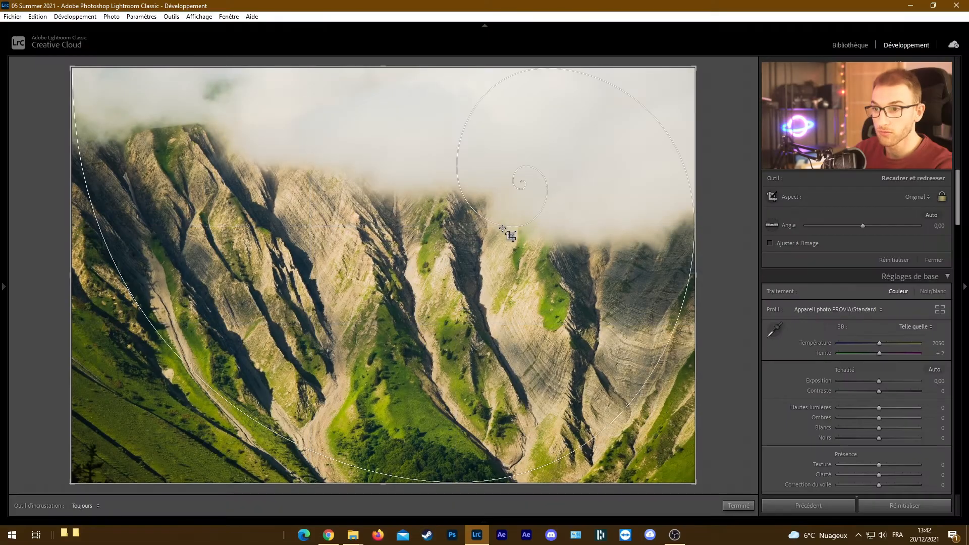
pyautogui.press('o')
pyautogui.press('o')
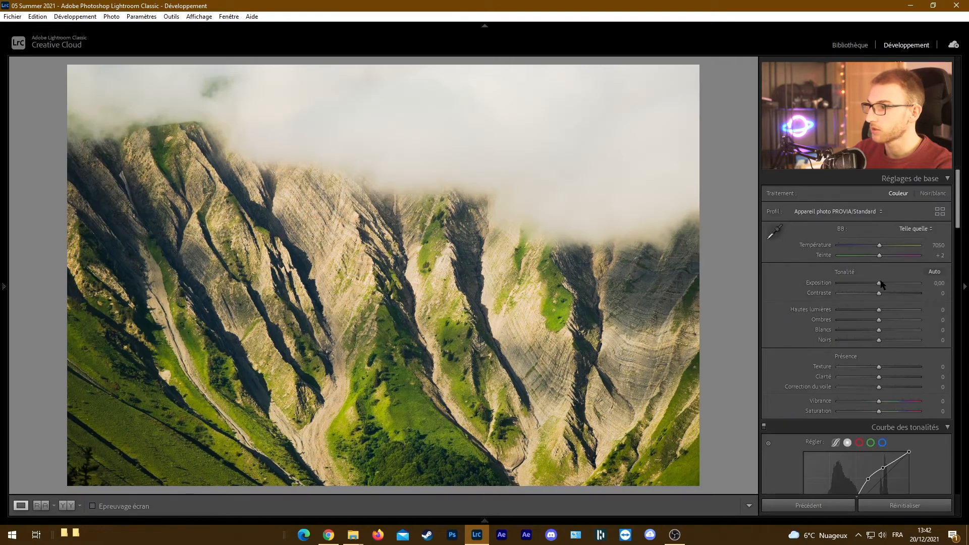
# Set Exposure to −1,50 and cycle the Crop tool's guide overlays around to the golden-ratio grid
pyautogui.moveTo(881, 285); pyautogui.dragTo(868, 283)
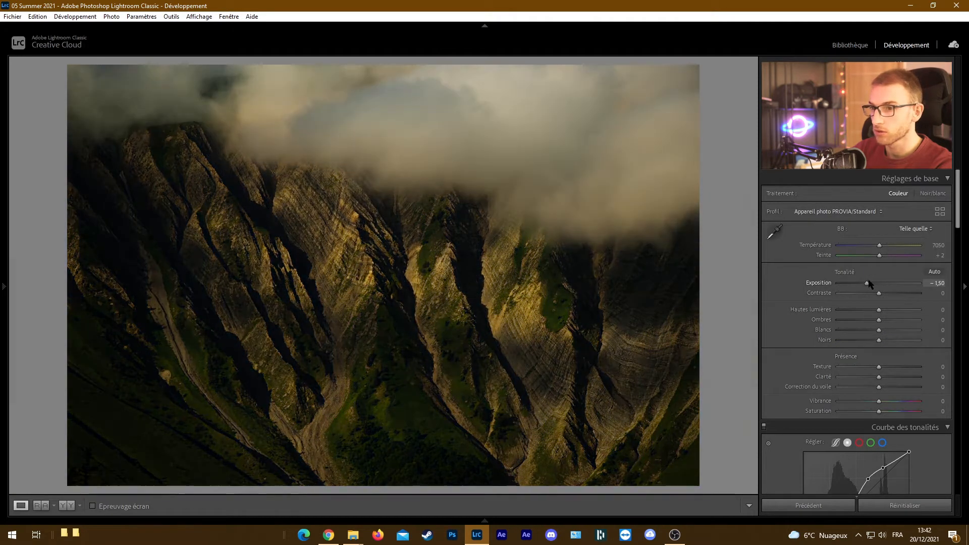
pyautogui.press('r')
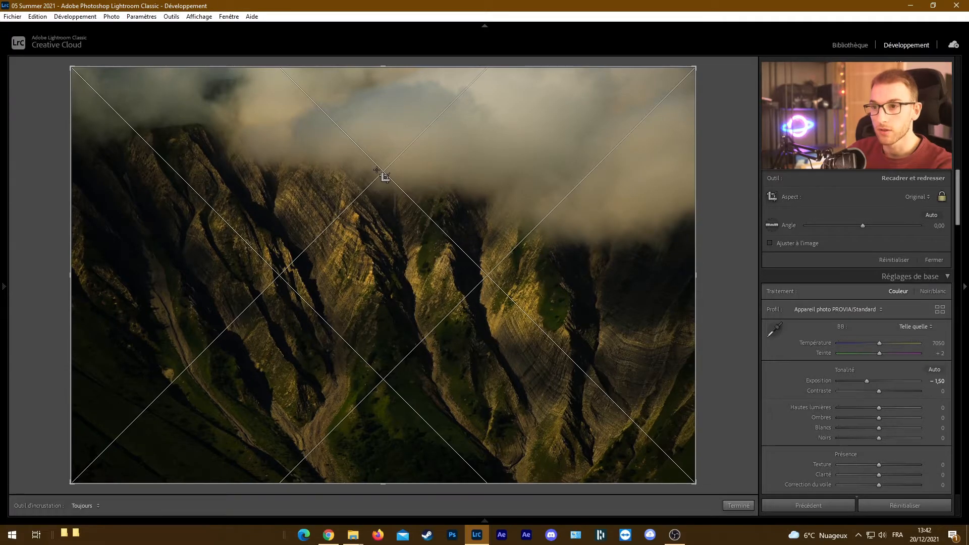
pyautogui.press('o')
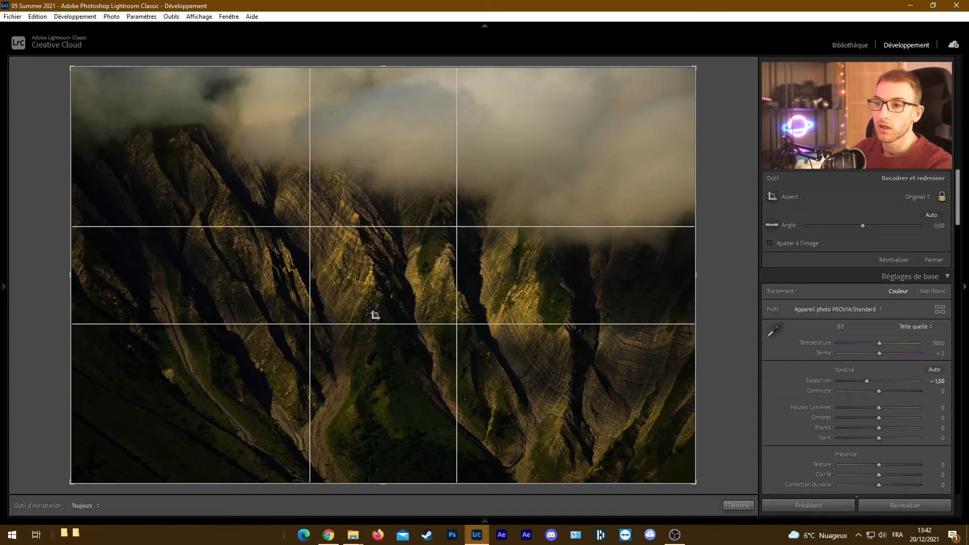
pyautogui.press('o')
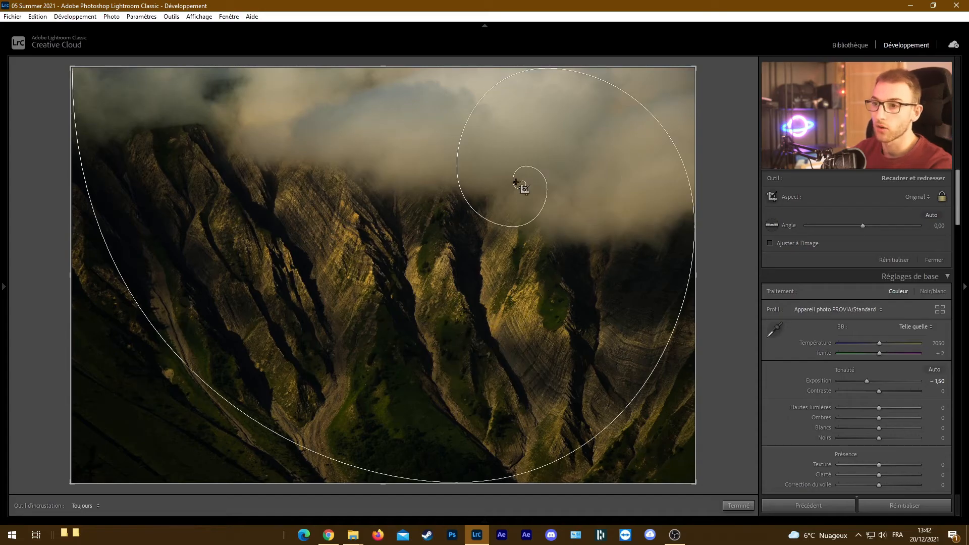
pyautogui.press('o')
pyautogui.press('o')
pyautogui.press('o')
pyautogui.press('o')
pyautogui.press('o')
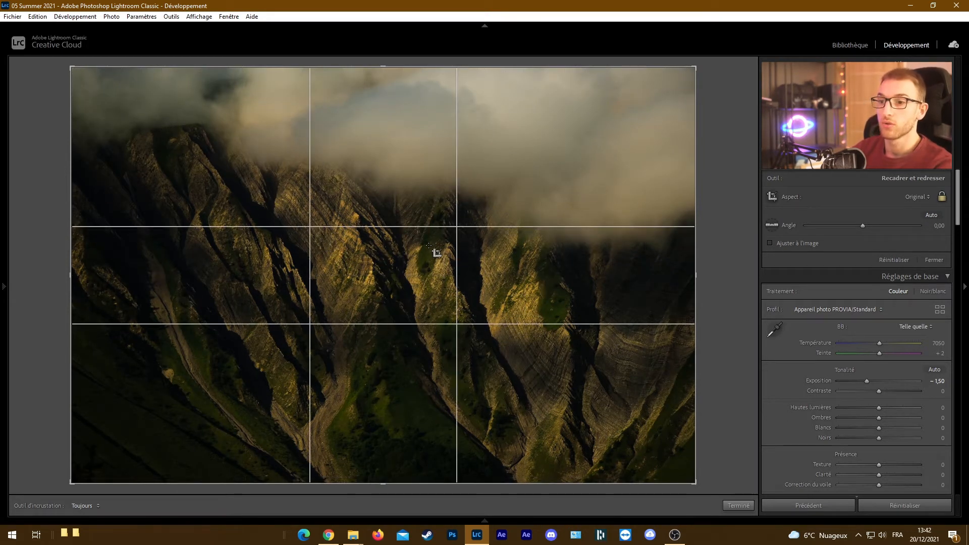
# Leave the Crop tool and reset the darkened mountain photo's development settings
pyautogui.click(773, 172)
pyautogui.rightClick(434, 222)
pyautogui.moveTo(520, 228)
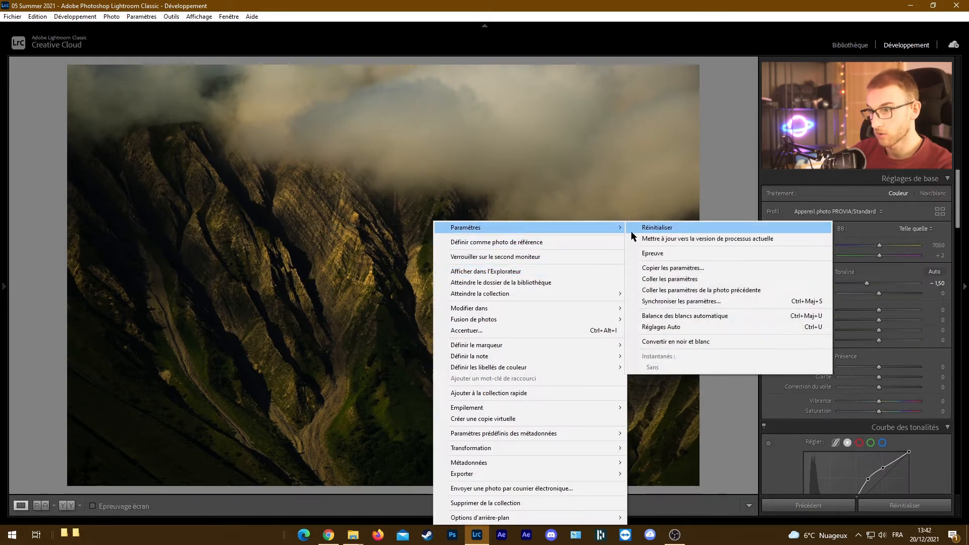
pyautogui.click(654, 228)
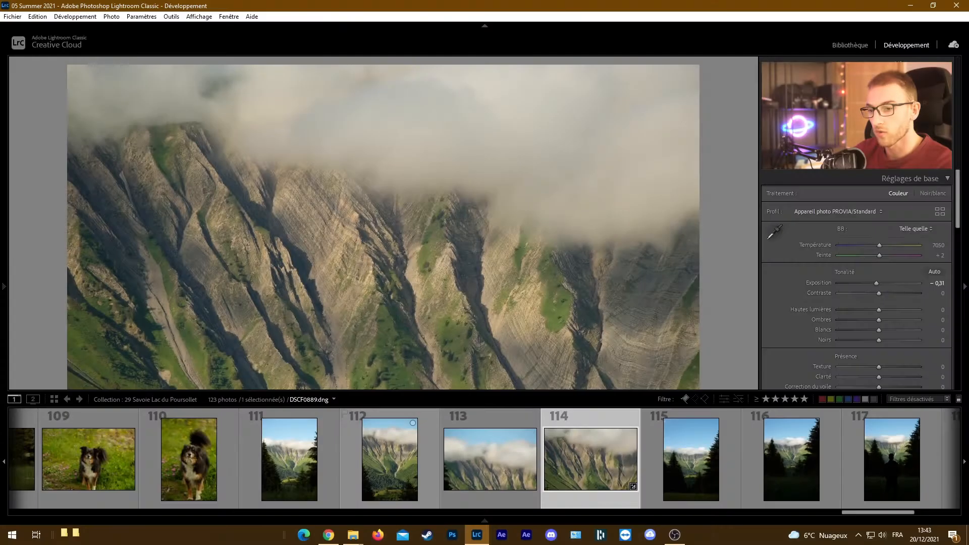
# Add photos 110, 112 and 116 to the selected photo 114 and rate all of them 5 stars
pyautogui.keyDown('ctrl'); pyautogui.click(404, 479); pyautogui.keyUp('ctrl')
pyautogui.keyDown('ctrl'); pyautogui.click(171, 460); pyautogui.keyUp('ctrl')
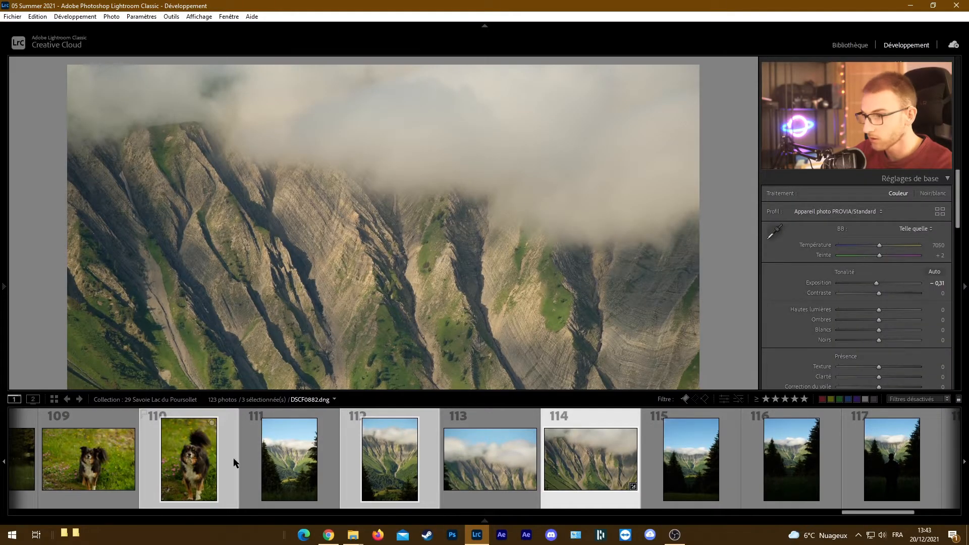
pyautogui.keyDown('ctrl'); pyautogui.click(791, 469); pyautogui.keyUp('ctrl')
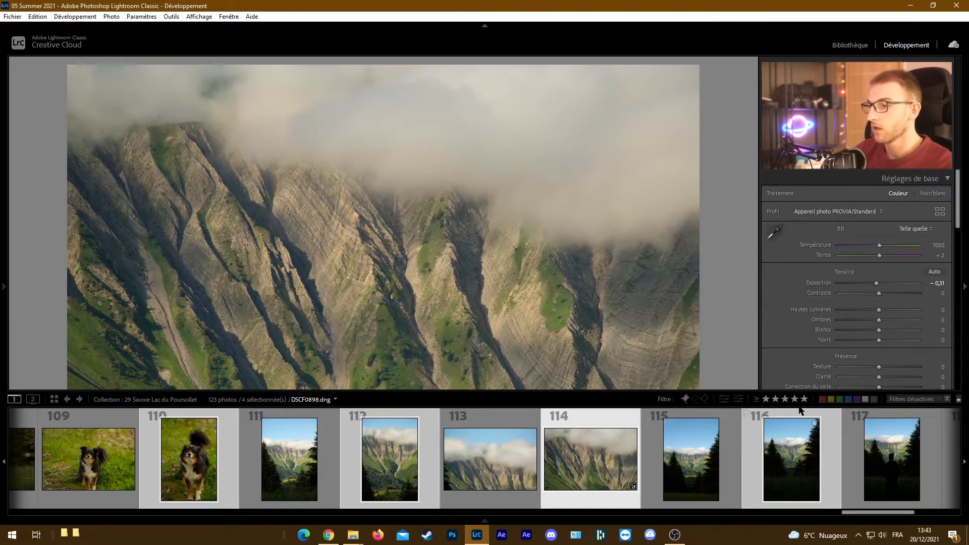
pyautogui.rightClick(790, 449)
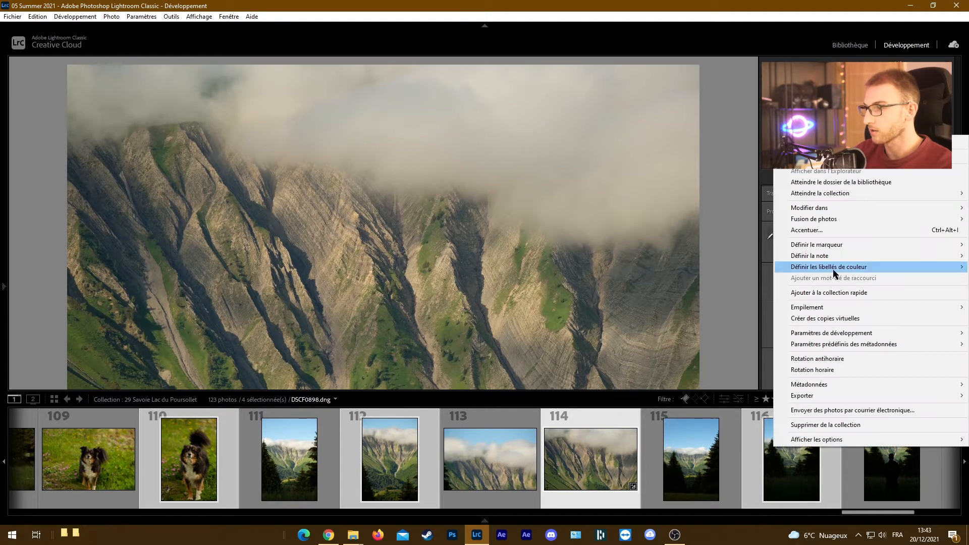
pyautogui.moveTo(808, 256)
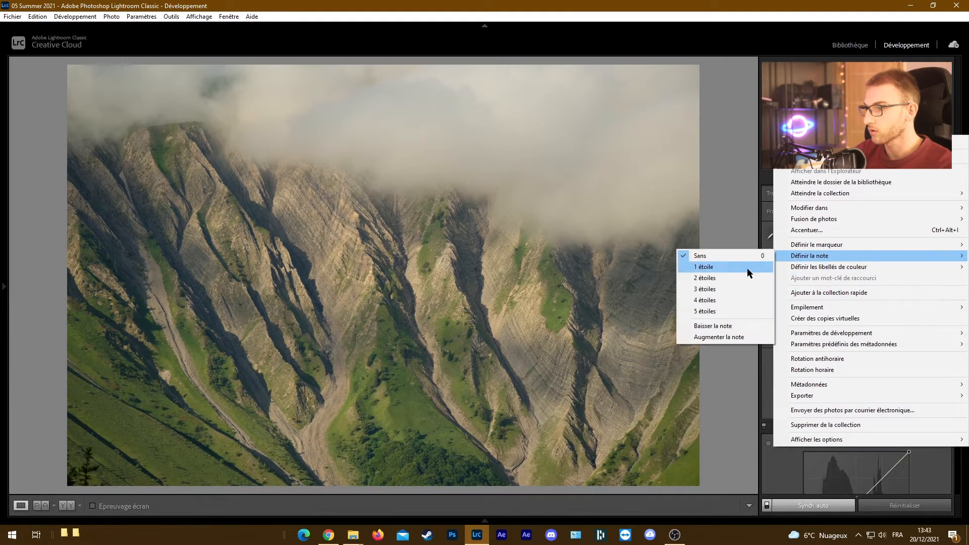
pyautogui.click(726, 310)
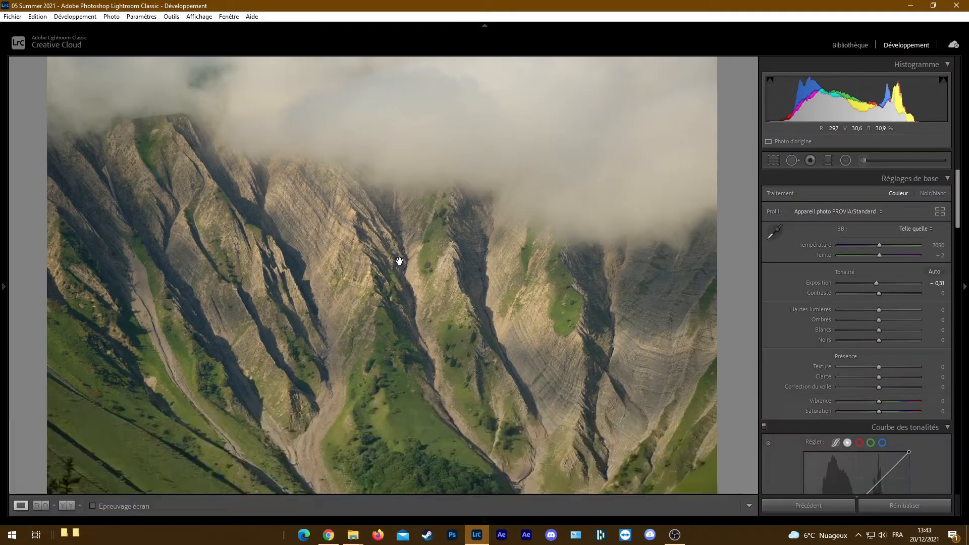
# Zoom into the landscape-format mountain close-up and pan across its rocks, and open photo 4 with the dark trees to zoom in
pyautogui.click(399, 260)
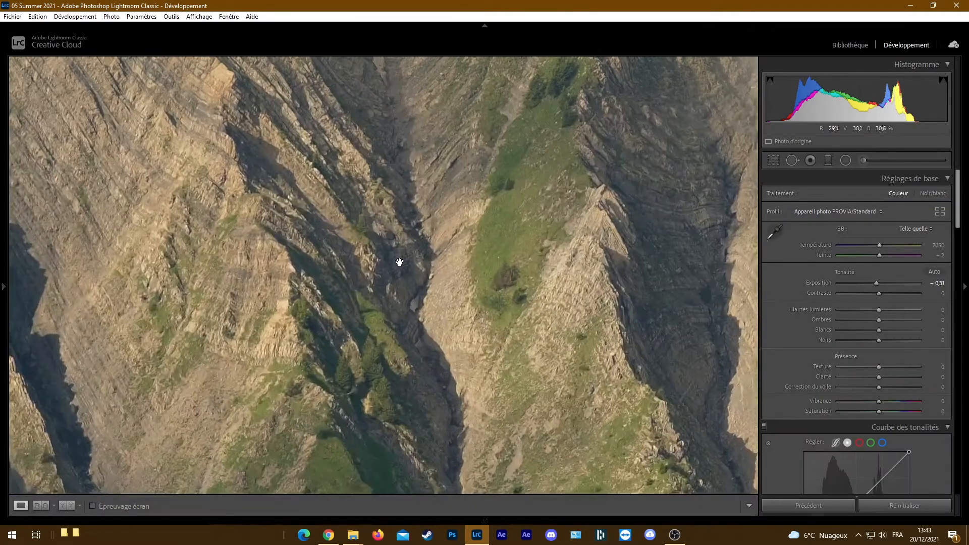
pyautogui.moveTo(415, 286); pyautogui.dragTo(372, 487)
pyautogui.moveTo(374, 516)
pyautogui.click(361, 457)
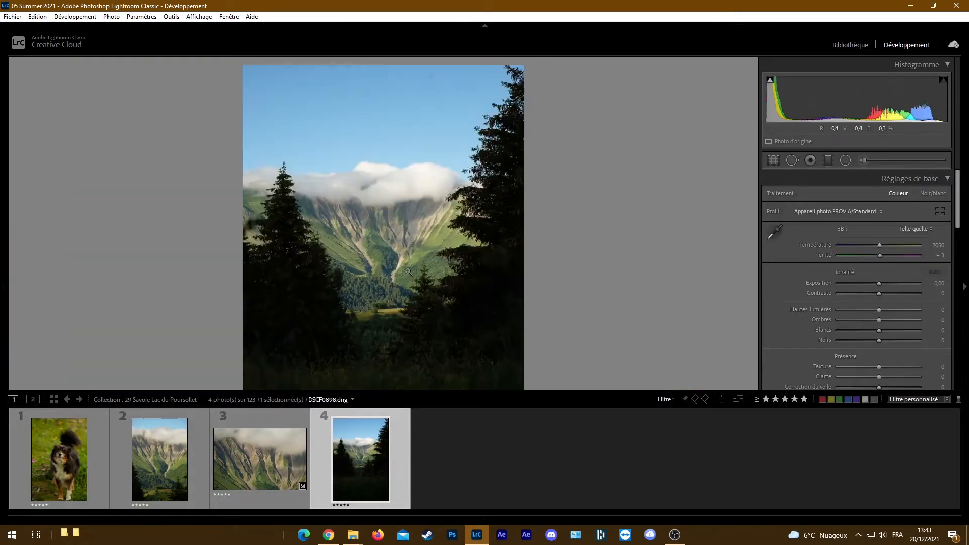
pyautogui.click(405, 268)
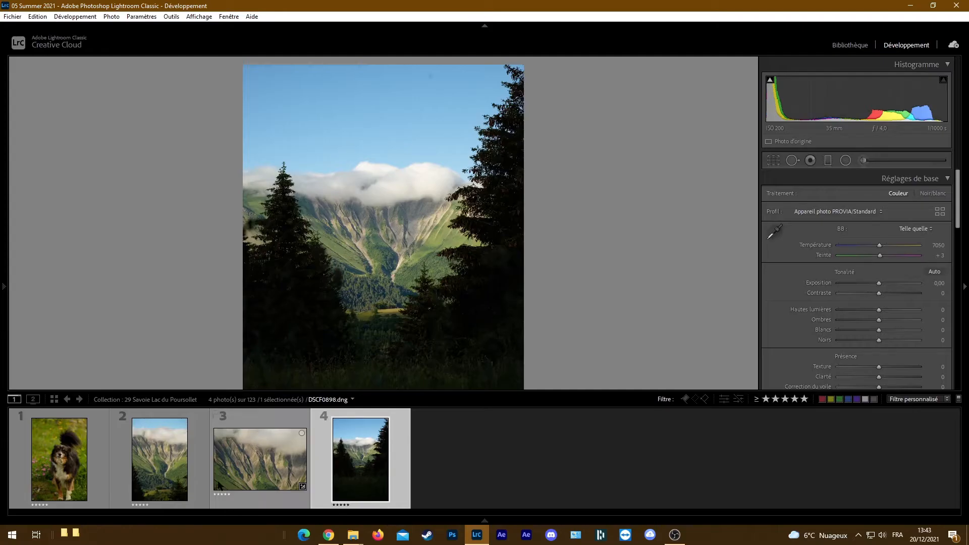
# Open the dog photo, zoom in on its muzzle and return to the full view
pyautogui.click(81, 464)
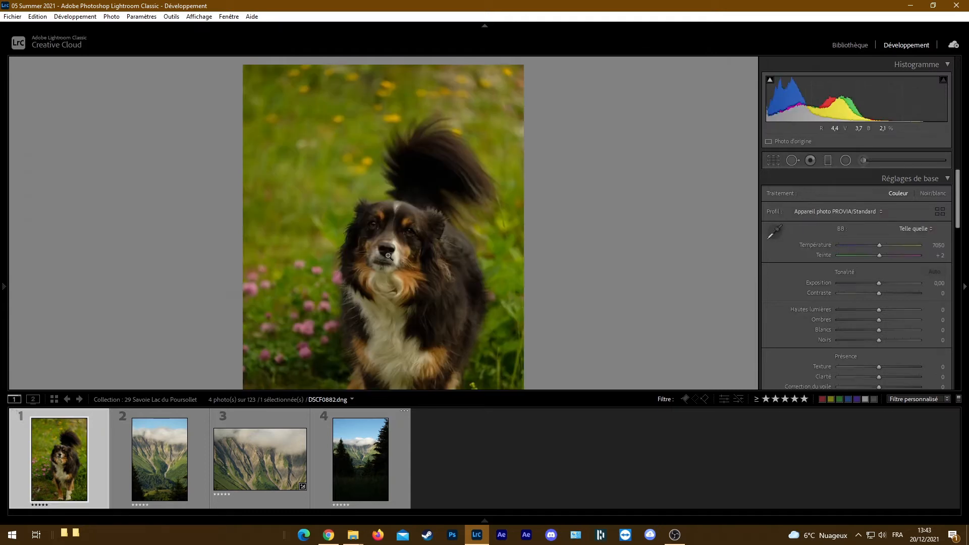
pyautogui.click(387, 255)
pyautogui.moveTo(387, 255); pyautogui.dragTo(378, 310)
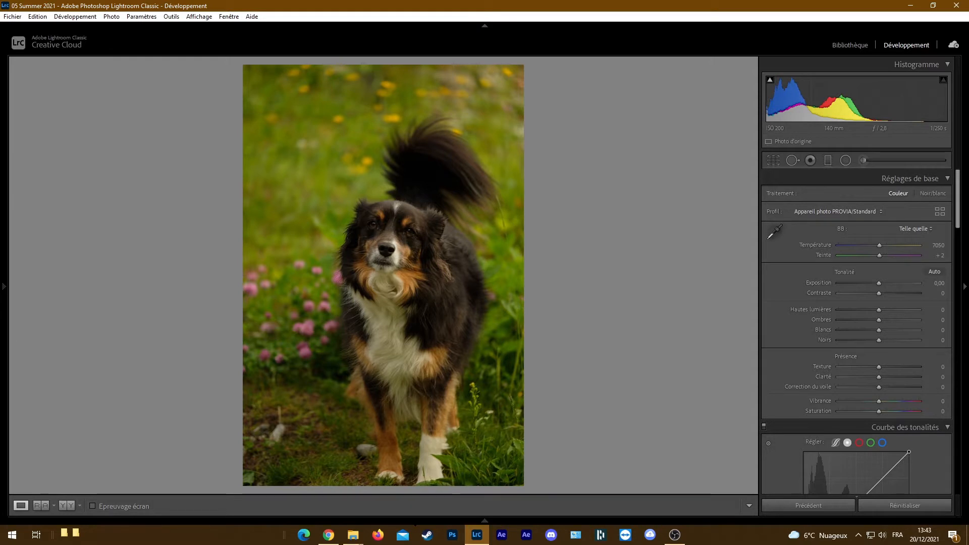
pyautogui.moveTo(413, 520)
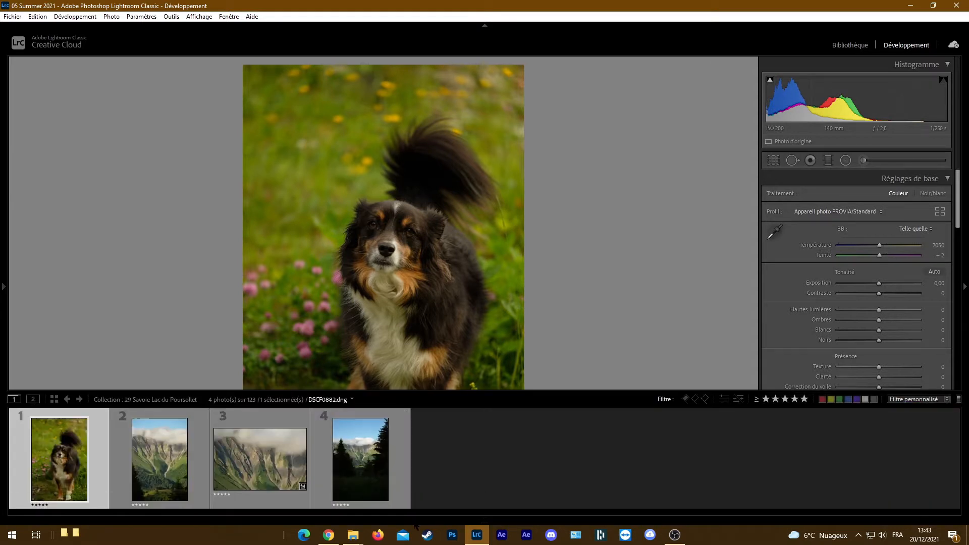
# Build 1:1 previews of the four selected photos in the Library module and return to Develop
pyautogui.click(850, 45)
pyautogui.click(58, 18)
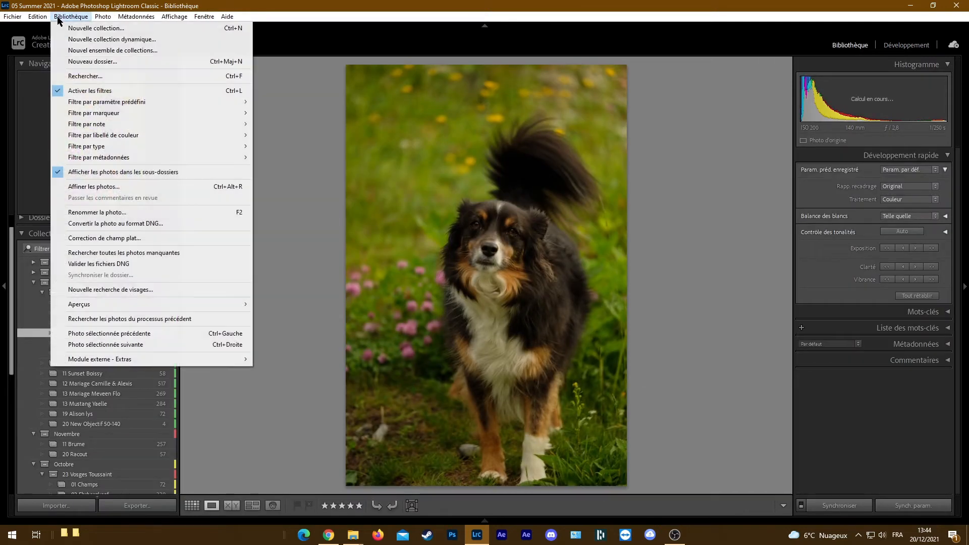
pyautogui.moveTo(136, 305)
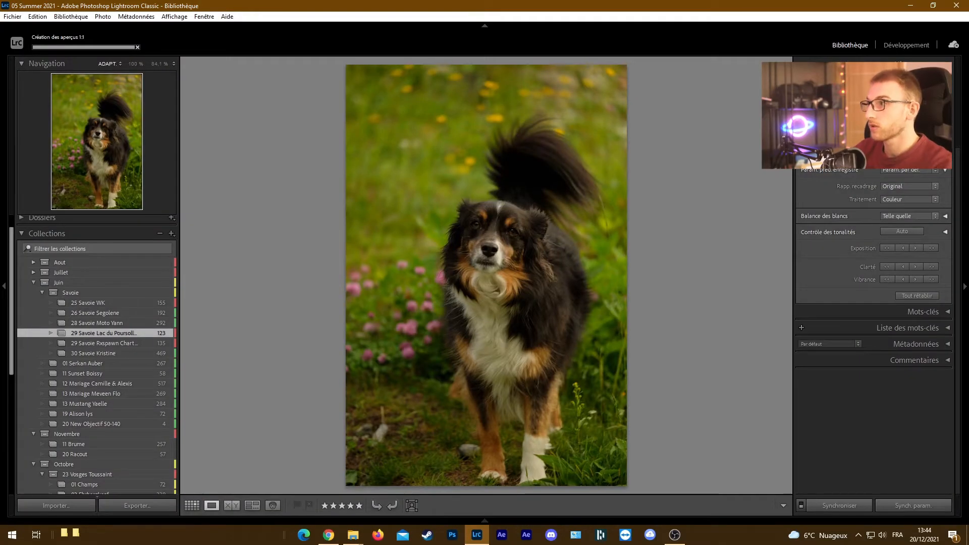
pyautogui.click(900, 45)
# Open the landscape-format mountain close-up and zoom in to pan across the rock detail
pyautogui.moveTo(484, 523)
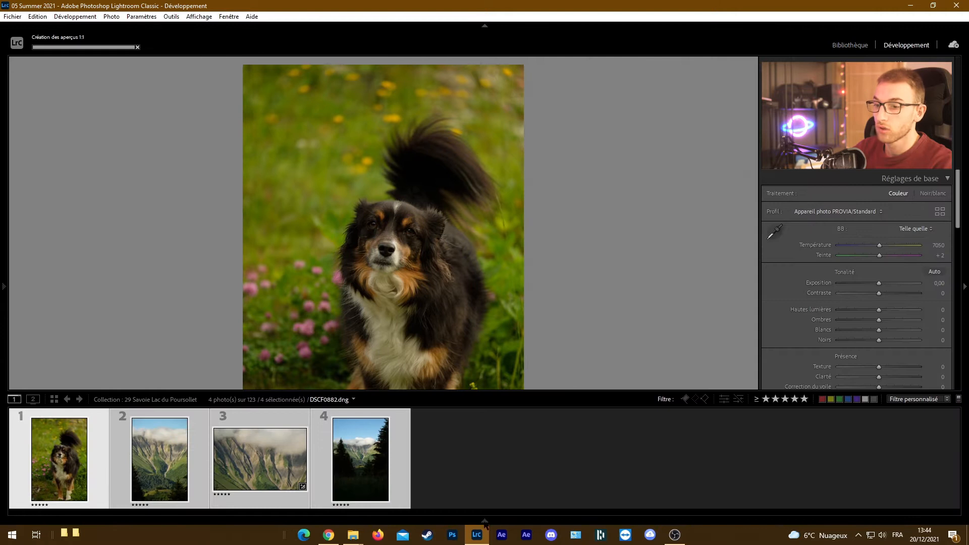
pyautogui.click(260, 459)
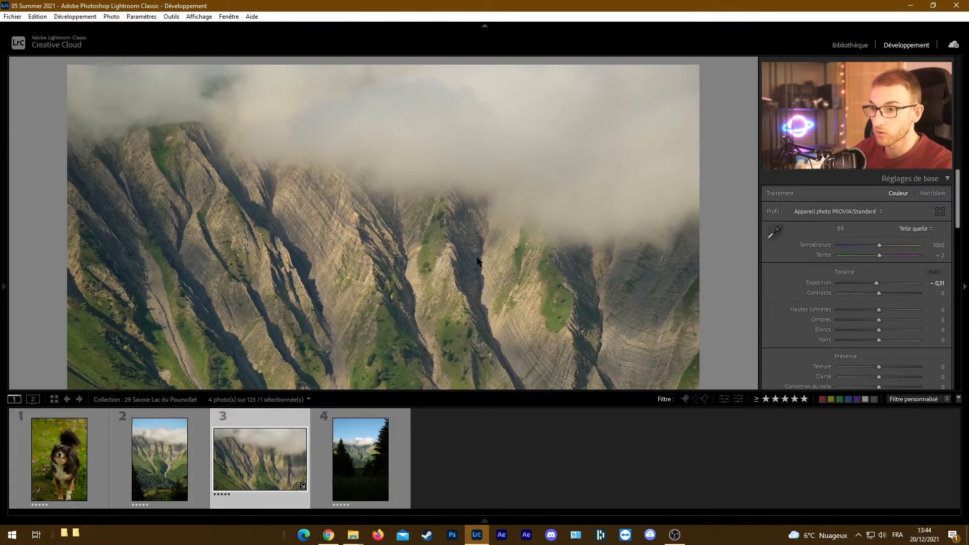
pyautogui.click(477, 260)
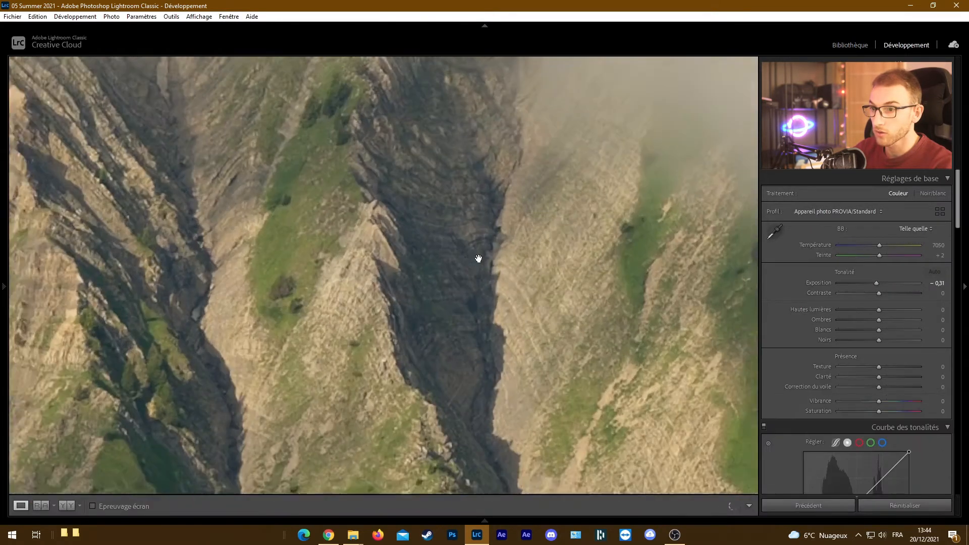
pyautogui.moveTo(480, 293); pyautogui.dragTo(327, 201)
pyautogui.moveTo(366, 238); pyautogui.dragTo(320, 178)
pyautogui.moveTo(401, 259); pyautogui.dragTo(541, 267)
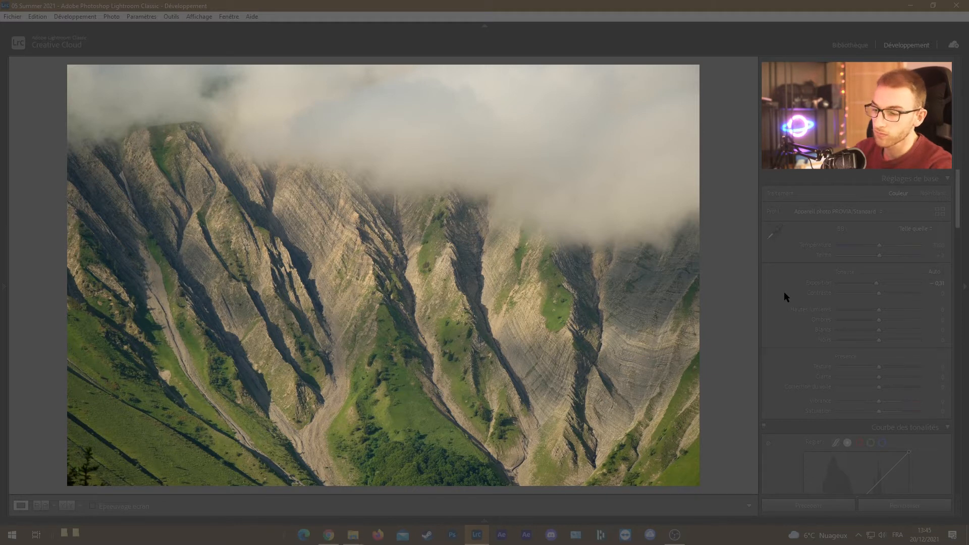
# Set the mountain photo's Contrast to +45 and Highlights to −29, and cycle the lights-out display through blackout back to dimmed
pyautogui.moveTo(886, 292); pyautogui.dragTo(869, 306)
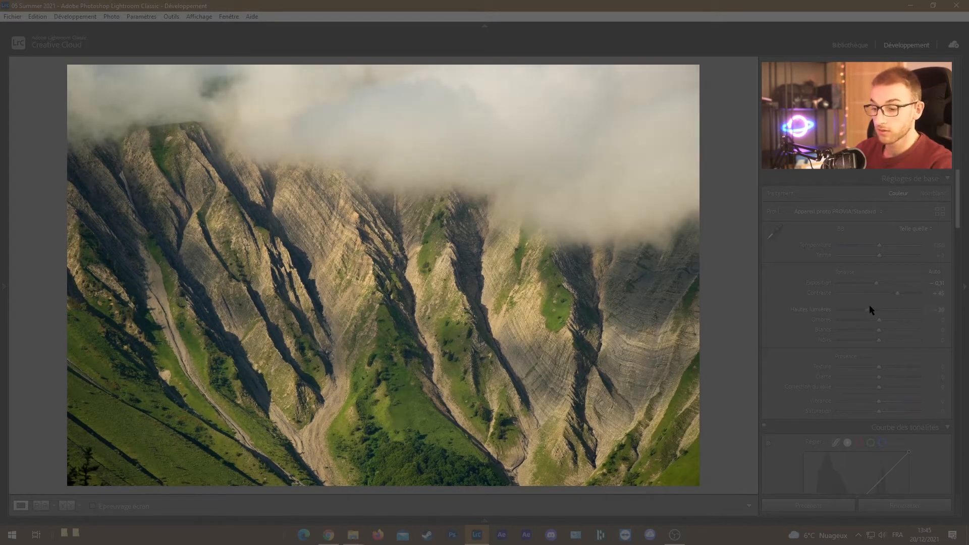
pyautogui.press('l')
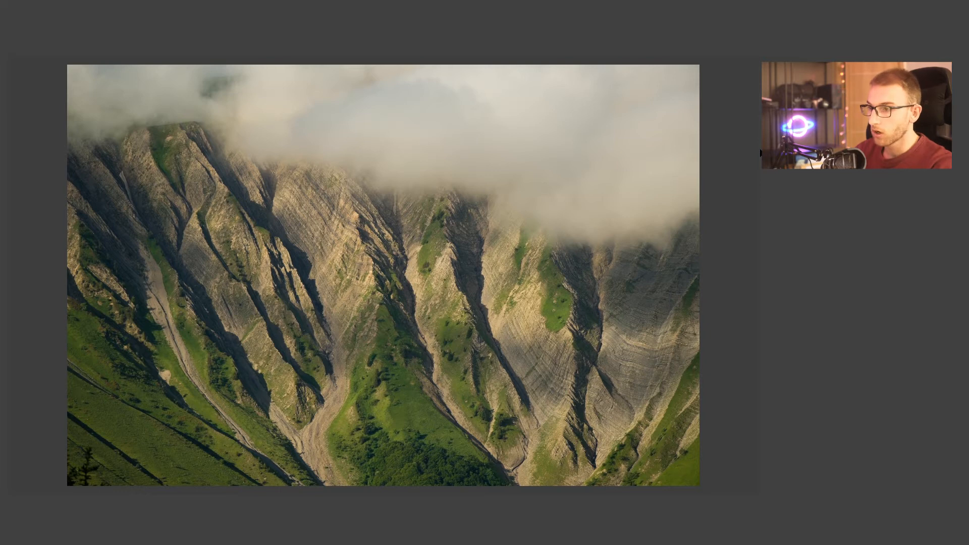
pyautogui.press('l')
pyautogui.press('l')
# Set Saturation to +16, view the photo with the interface blacked out and restore the normal interface lighting
pyautogui.scroll(-3, 770, 273)
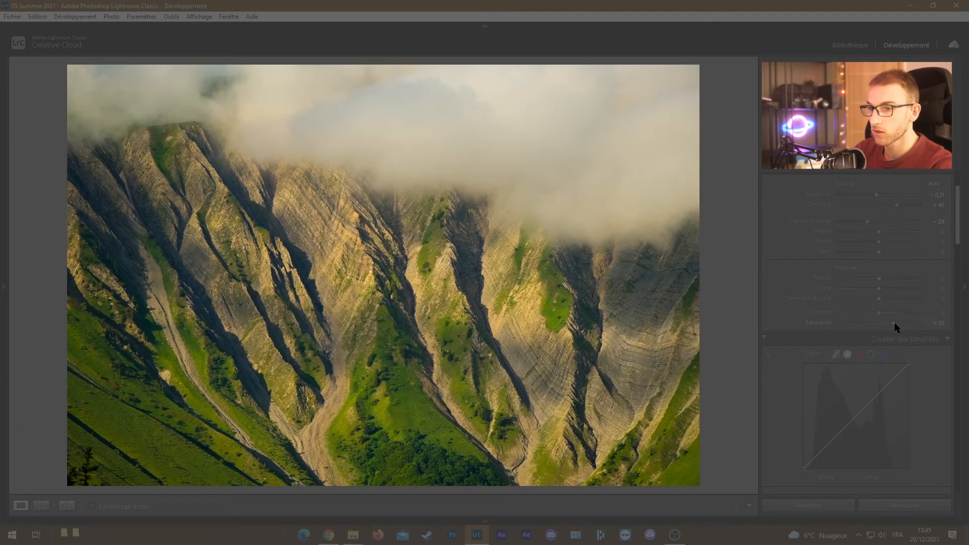
pyautogui.moveTo(889, 323); pyautogui.dragTo(879, 322)
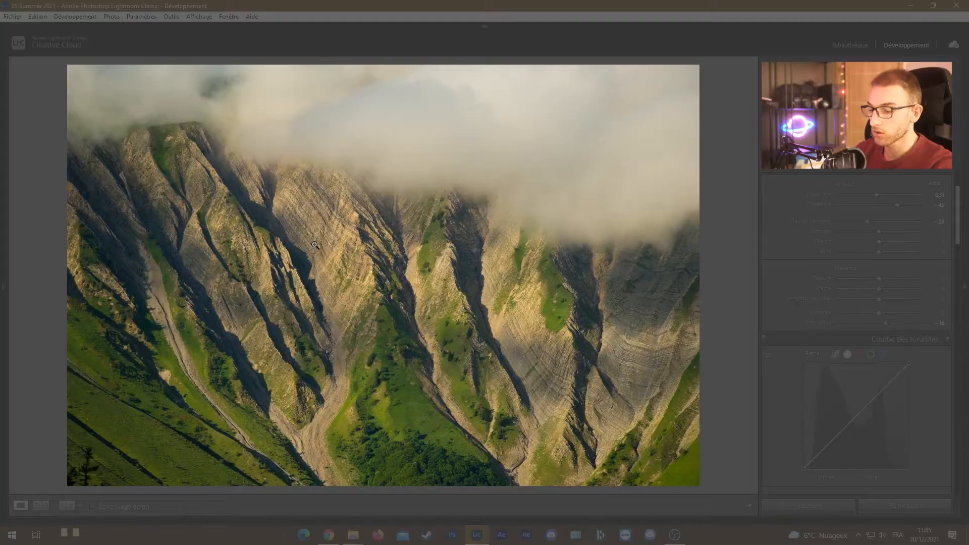
pyautogui.press('l')
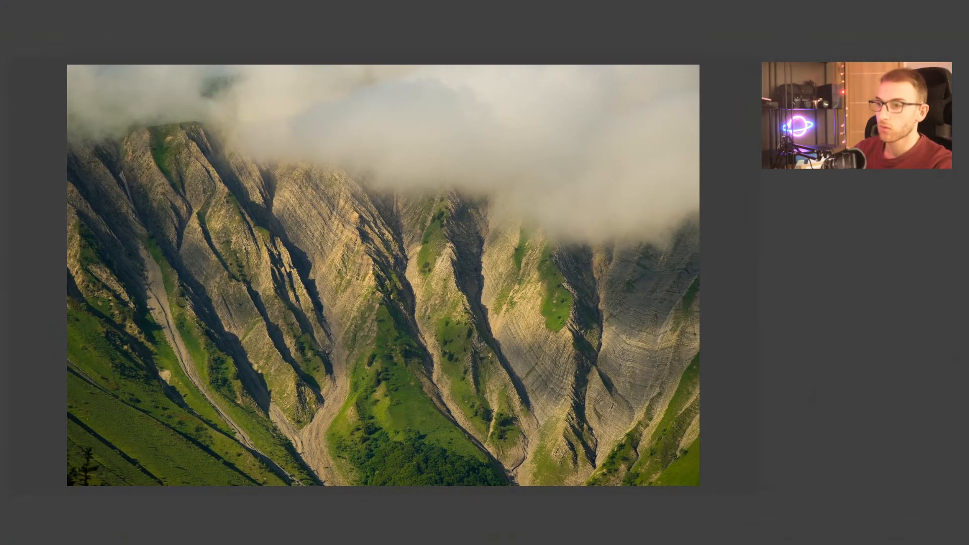
pyautogui.press('l')
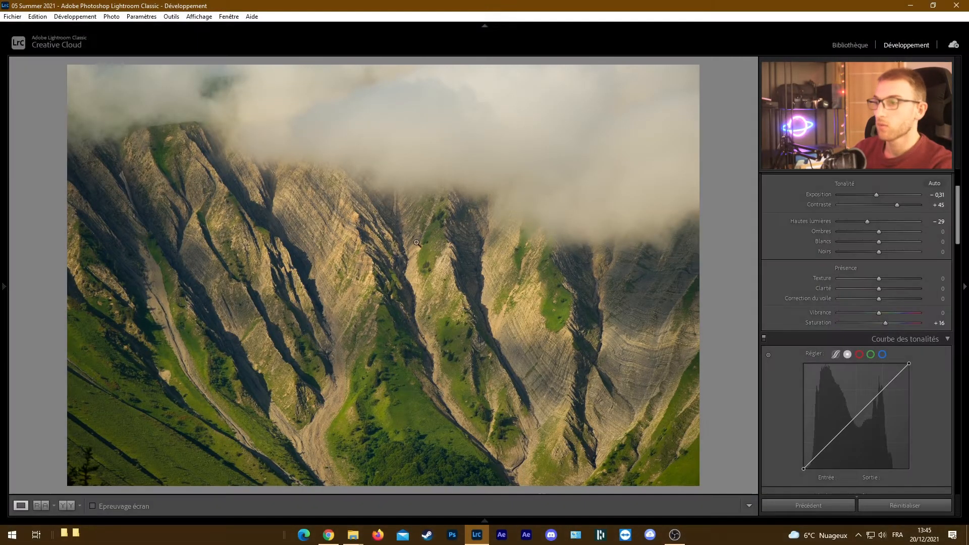
# Try darker background colors around the photo, from Gris foncé to Noir
pyautogui.rightClick(712, 224)
pyautogui.click(746, 277)
pyautogui.rightClick(738, 267)
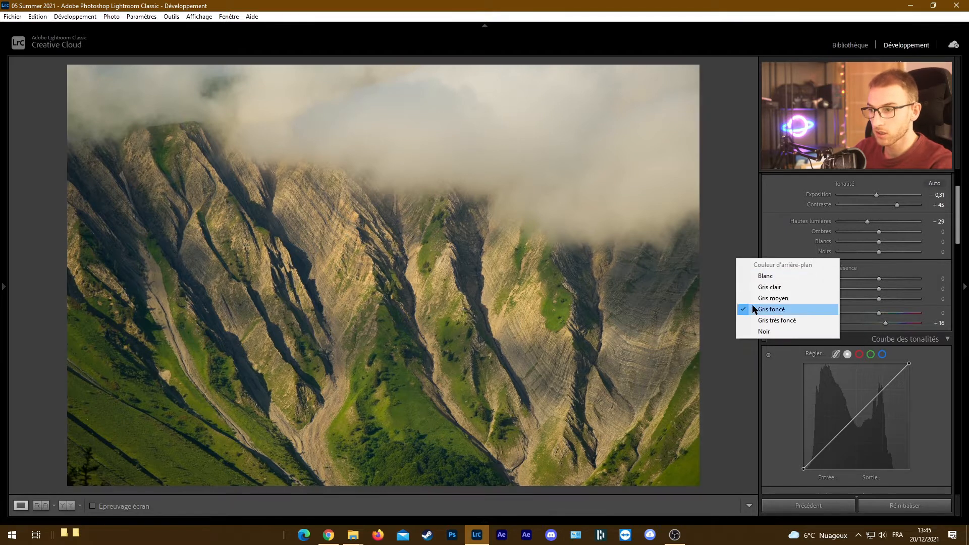
pyautogui.click(742, 323)
pyautogui.rightClick(720, 291)
pyautogui.click(742, 362)
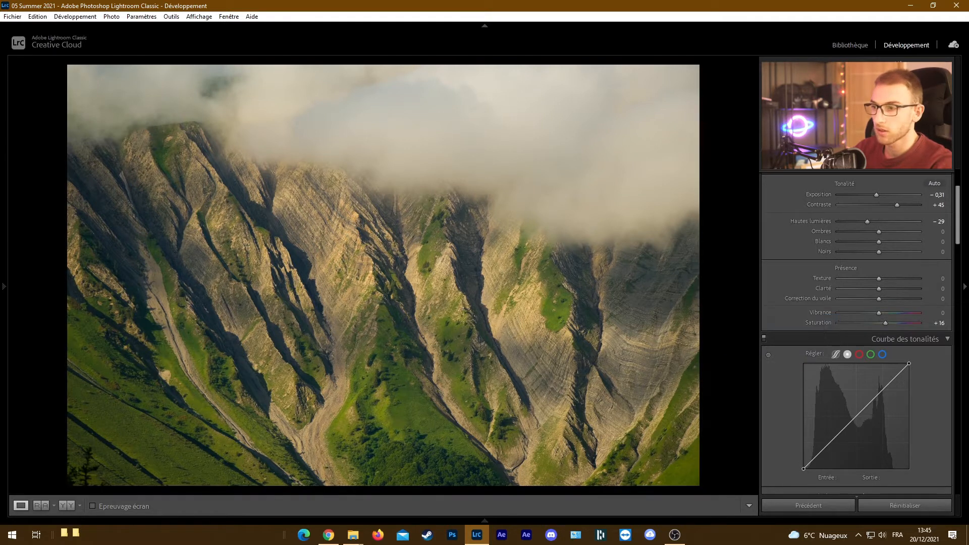
pyautogui.rightClick(711, 289)
pyautogui.click(738, 306)
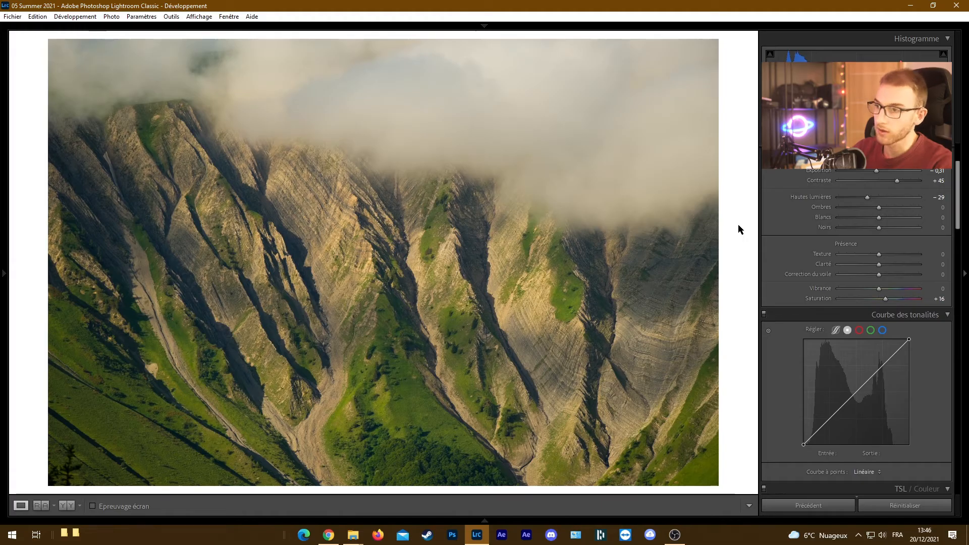
# Compare the Noir and Gris clair backgrounds around the photo and set the background color to Gris moyen
pyautogui.rightClick(740, 229)
pyautogui.click(762, 297)
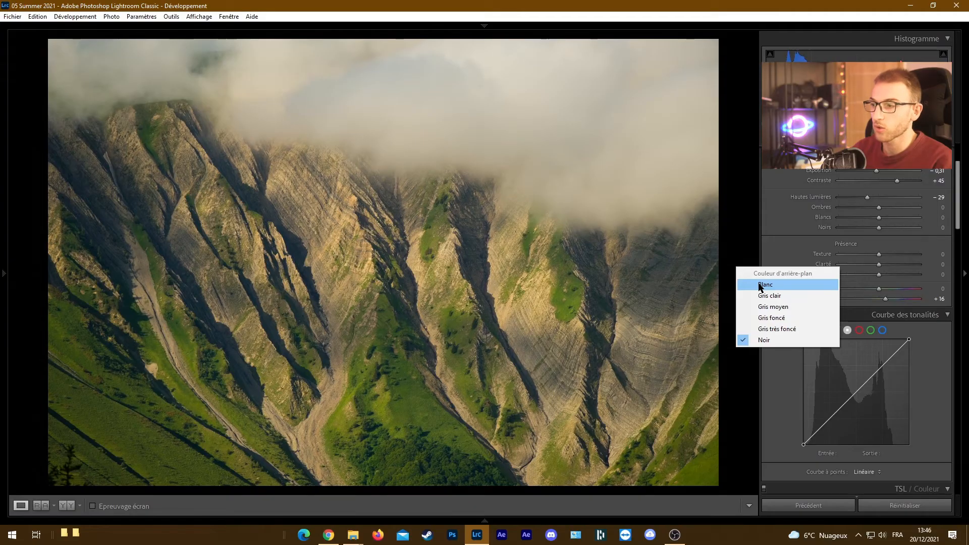
pyautogui.click(762, 296)
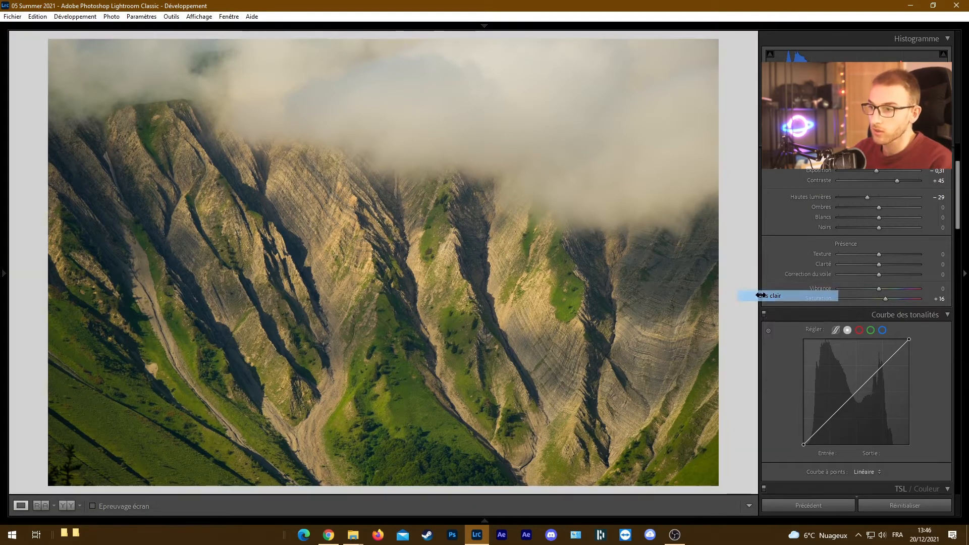
pyautogui.rightClick(742, 290)
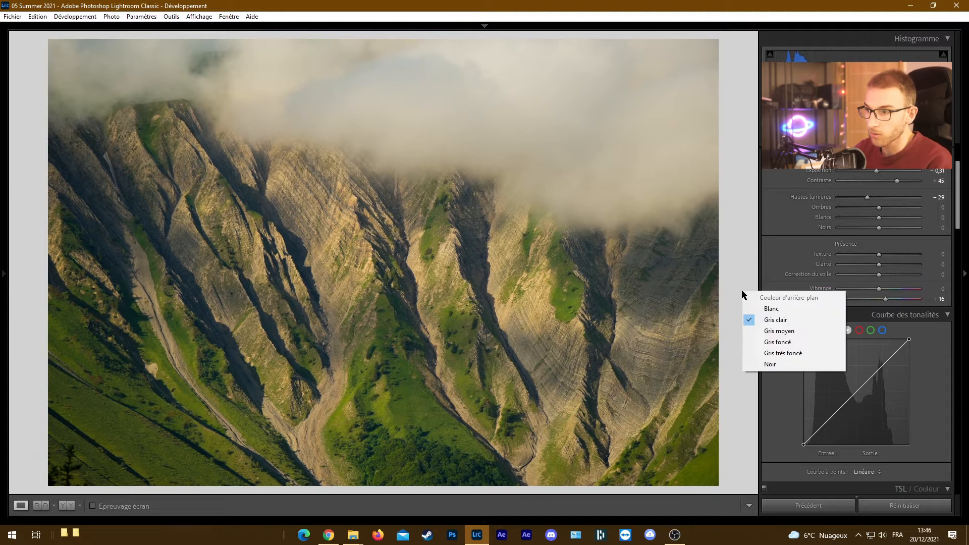
pyautogui.click(772, 331)
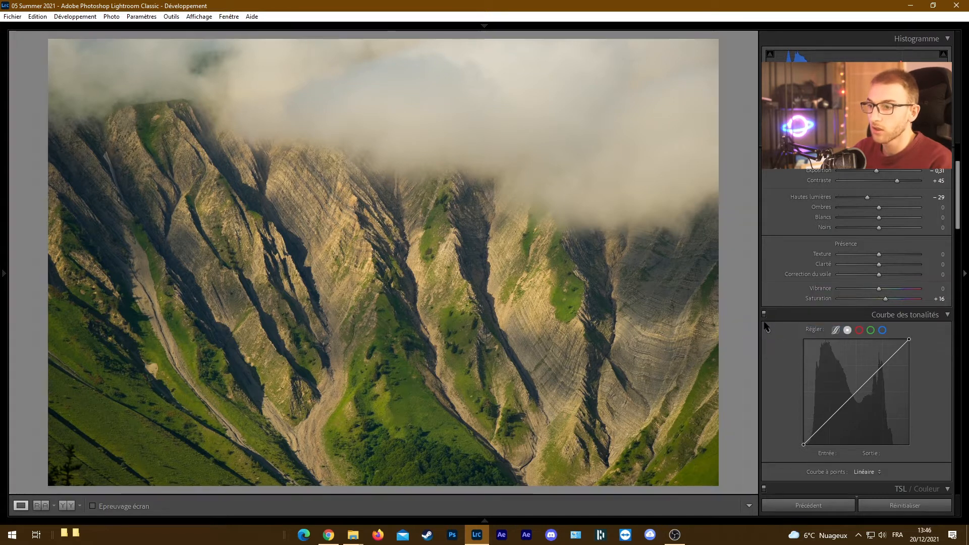
pyautogui.rightClick(732, 288)
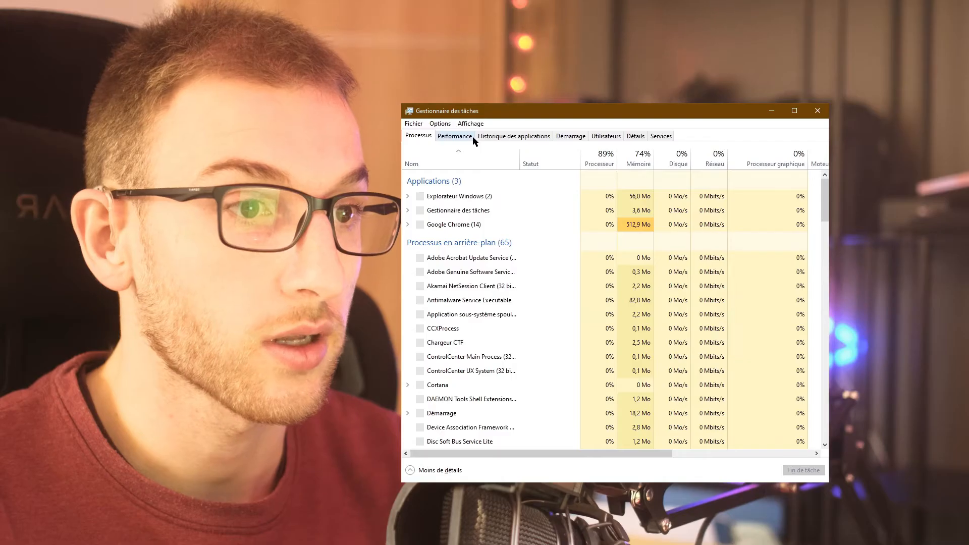
# Switch to the Windows Task Manager and examine the computer's memory usage in the performance view
pyautogui.click(471, 137)
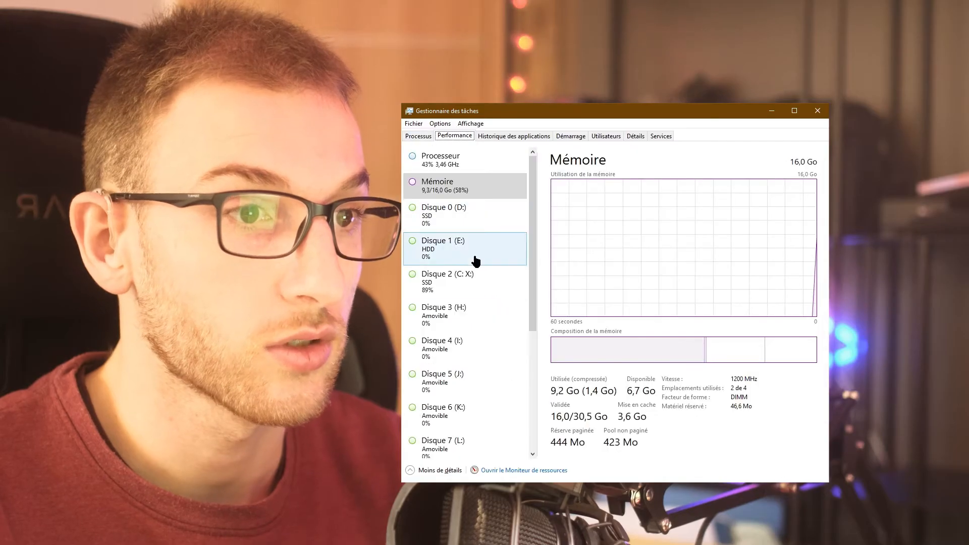
pyautogui.click(467, 207)
pyautogui.click(454, 185)
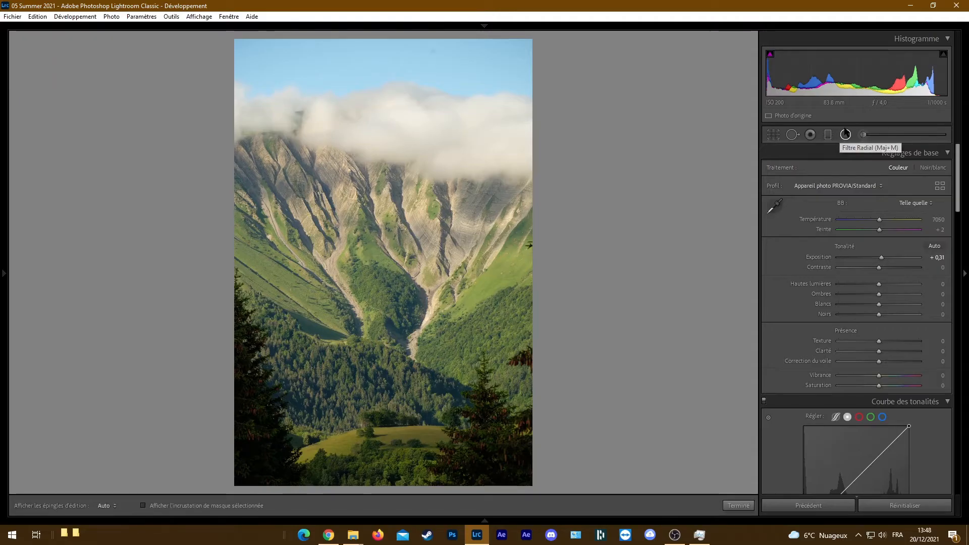
# Draw a large radial filter on the vertical mountain photo, set its Exposure to −1,41 and center it over the valley
pyautogui.click(845, 134)
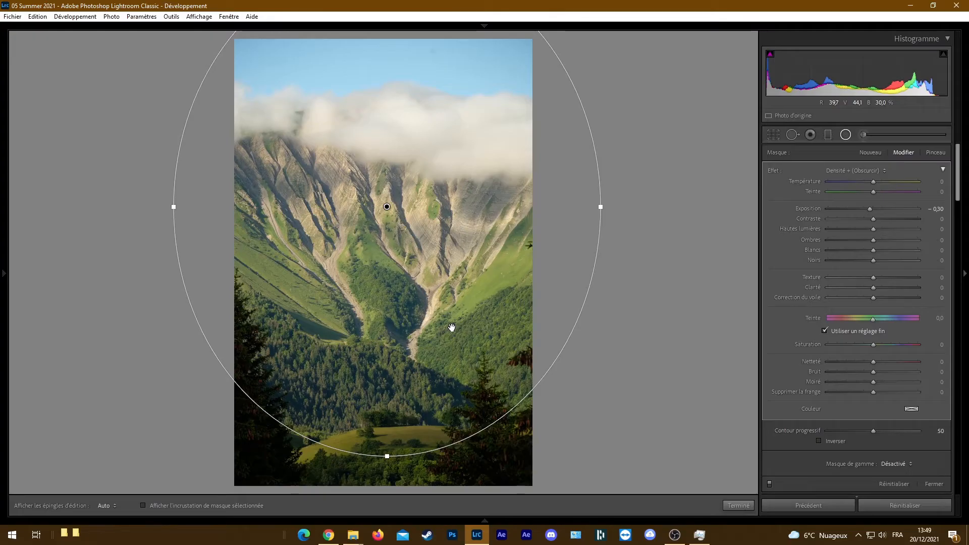
pyautogui.moveTo(433, 311); pyautogui.dragTo(475, 341)
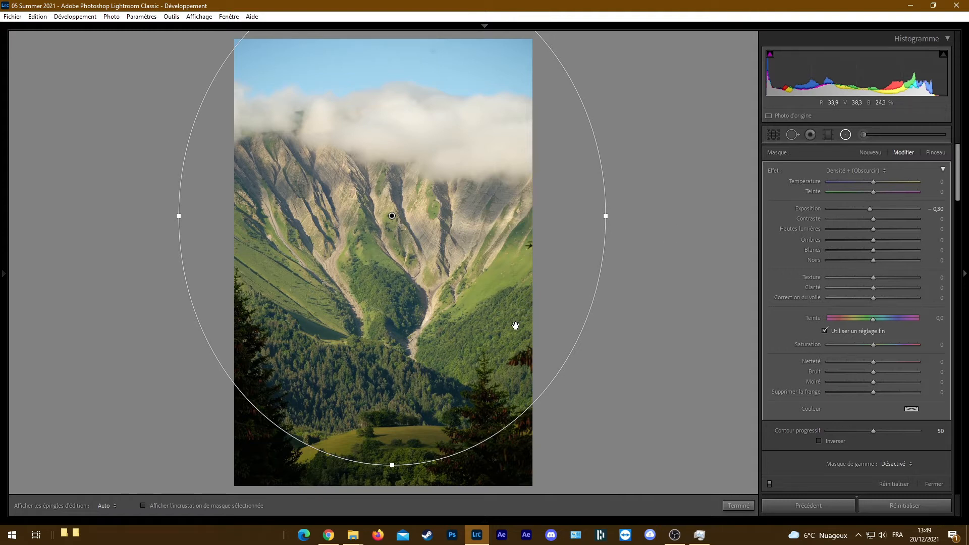
pyautogui.moveTo(515, 326); pyautogui.dragTo(515, 328)
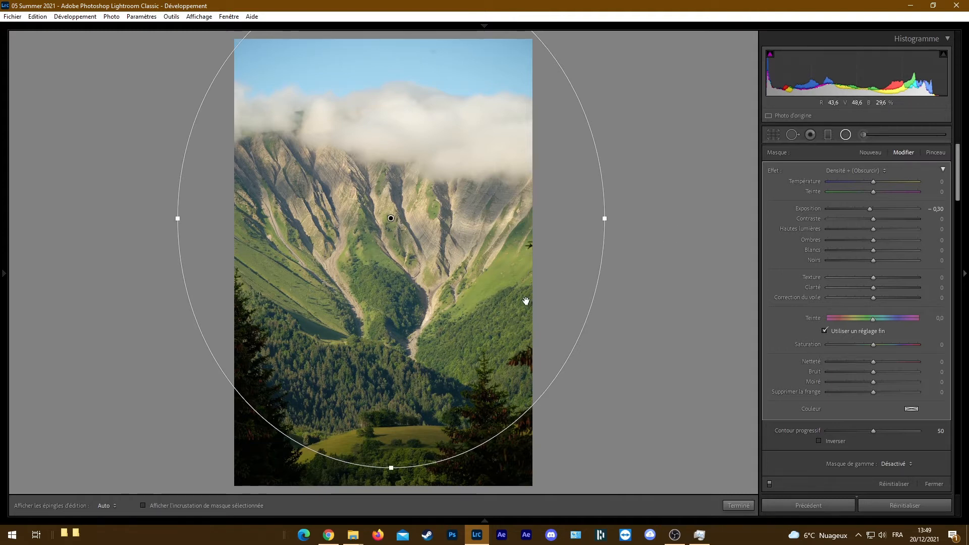
pyautogui.moveTo(465, 271); pyautogui.dragTo(455, 262)
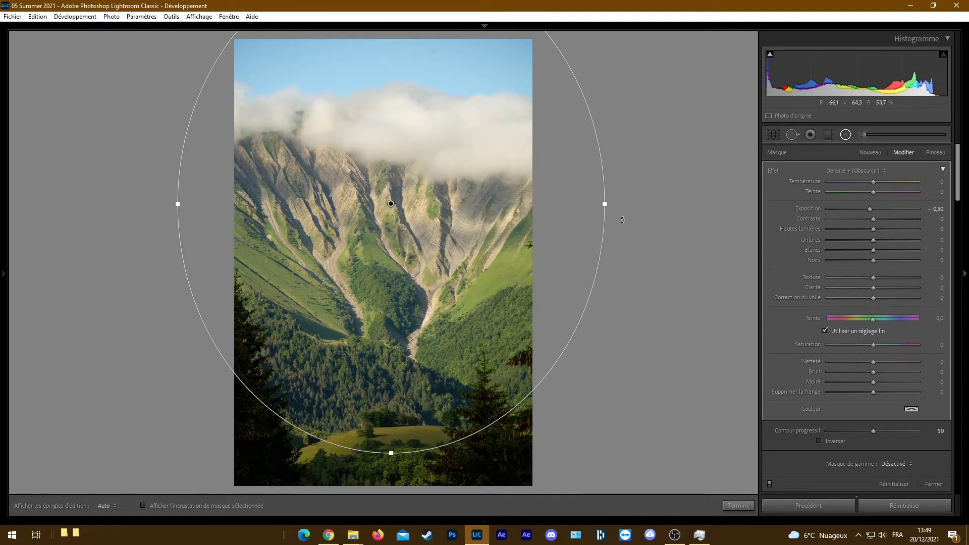
pyautogui.moveTo(874, 212); pyautogui.dragTo(860, 212)
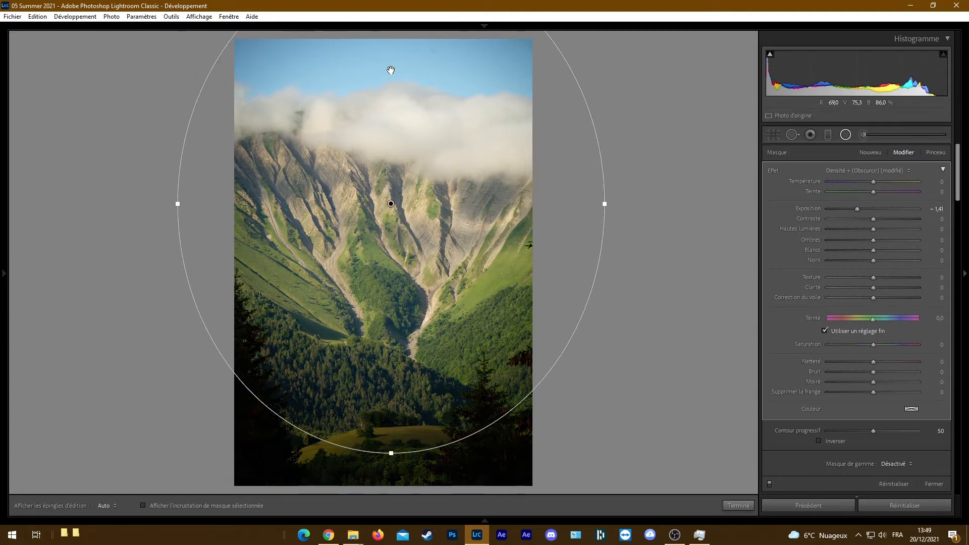
pyautogui.moveTo(471, 241); pyautogui.dragTo(466, 292)
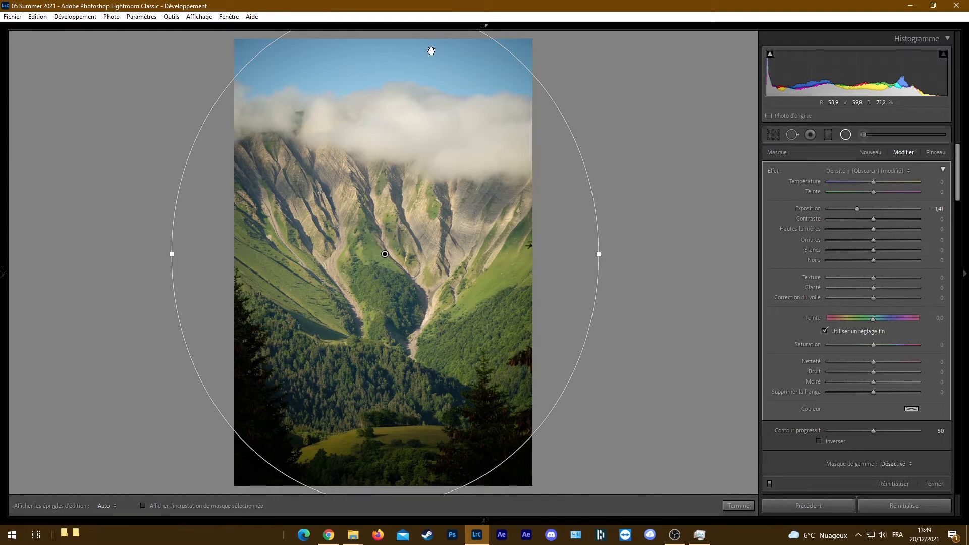
# Add a second, wider radial filter and position it over the sky and clouds, with its lower edge across the peaks
pyautogui.moveTo(565, 79)
pyautogui.mouseDown()
pyautogui.moveTo(775, 265)
pyautogui.moveTo(968, 343)
pyautogui.mouseUp()
pyautogui.moveTo(597, 277)
pyautogui.mouseDown()
pyautogui.moveTo(456, 296)
pyautogui.moveTo(424, 191)
pyautogui.moveTo(422, 106)
pyautogui.moveTo(424, 119)
pyautogui.mouseUp()
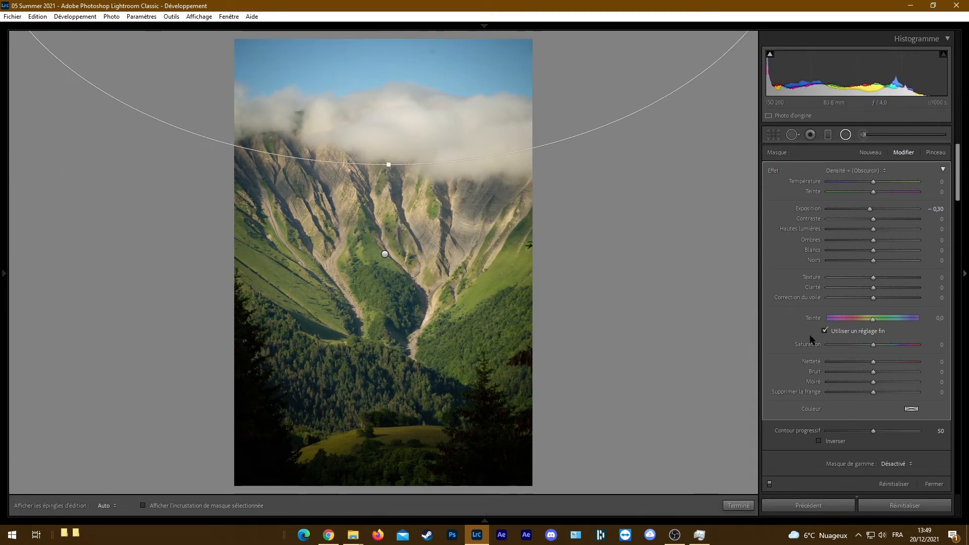
# Invert the mask of the wide sky radial filter and set its Exposure to 1,81
pyautogui.click(820, 442)
pyautogui.moveTo(873, 209); pyautogui.dragTo(893, 209)
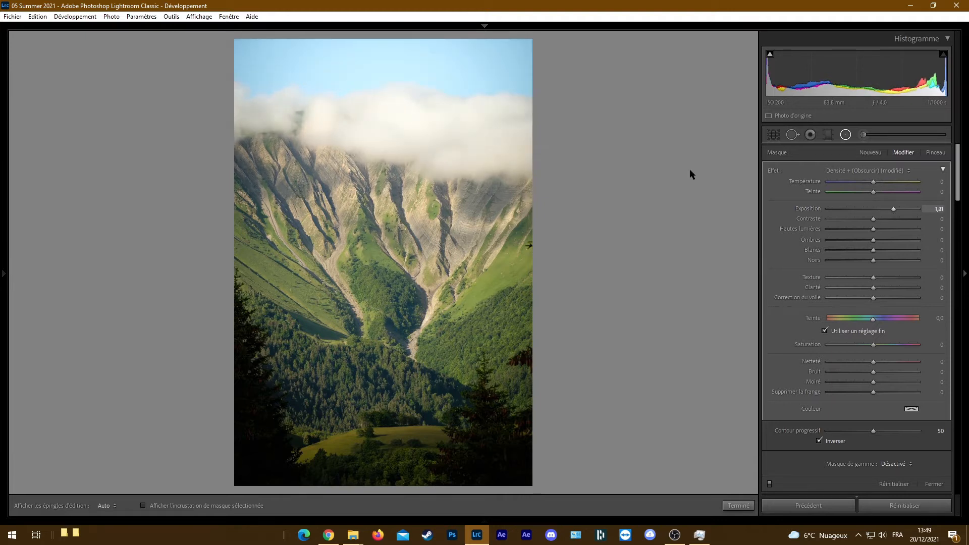
pyautogui.moveTo(518, 107)
pyautogui.mouseDown()
pyautogui.moveTo(519, 118)
pyautogui.moveTo(519, 111)
pyautogui.mouseUp()
# Draw another radial filter centered near the photo's left edge over the peaks, invert its mask and set its Exposure to 0,83
pyautogui.moveTo(206, 177)
pyautogui.mouseDown()
pyautogui.moveTo(292, 253)
pyautogui.moveTo(533, 522)
pyautogui.moveTo(476, 518)
pyautogui.mouseUp()
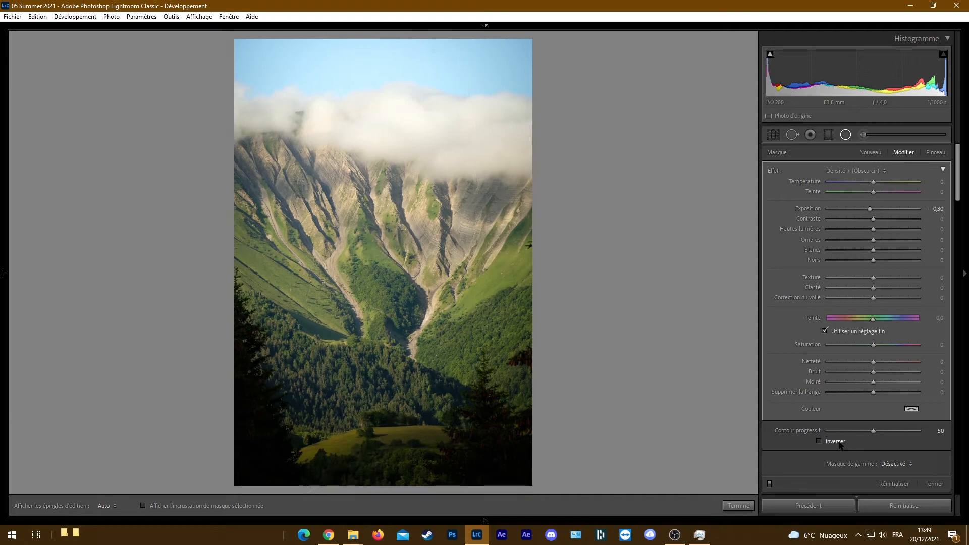
pyautogui.click(819, 441)
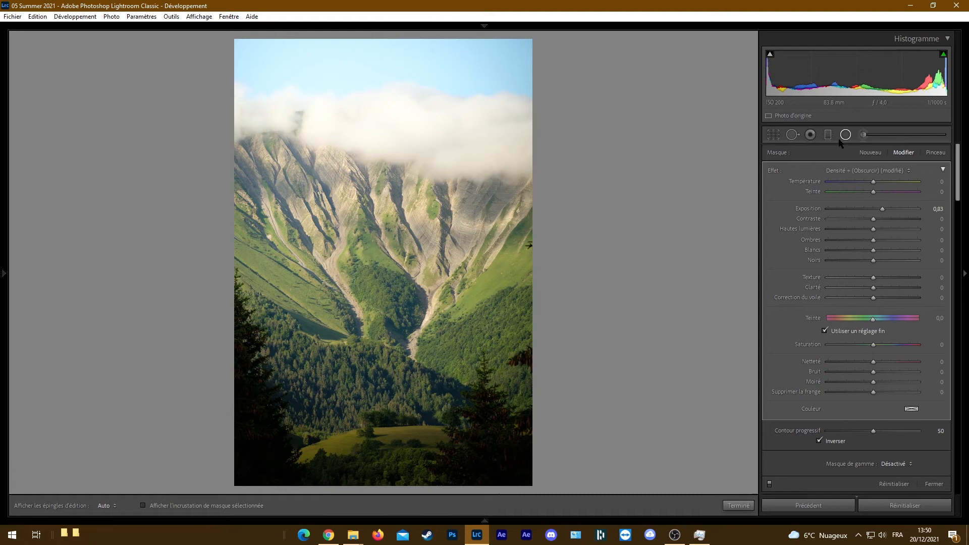
# Draw a diagonal graduated filter from the photo's lower-right corner and darken it by lowering its Exposure
pyautogui.press('m')
pyautogui.moveTo(559, 482); pyautogui.dragTo(310, 24)
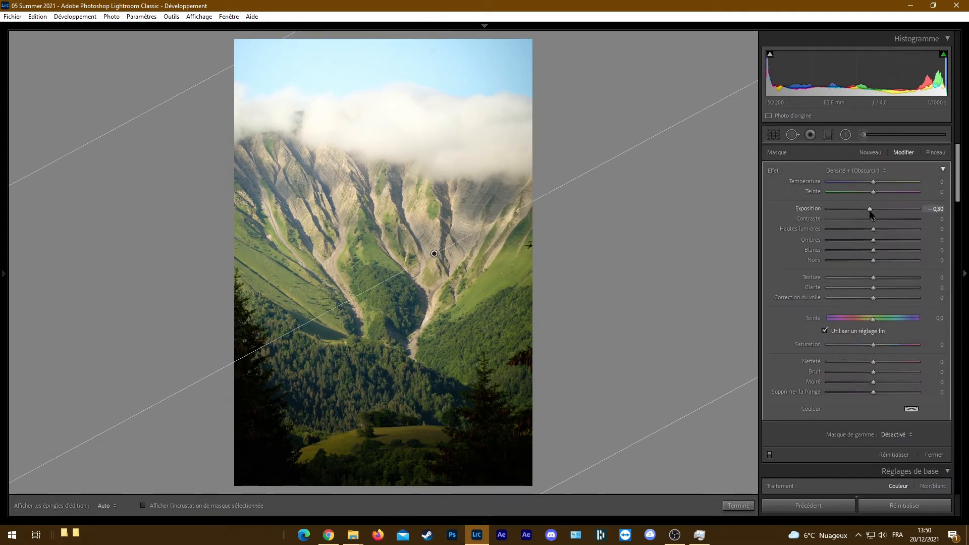
pyautogui.moveTo(870, 209); pyautogui.dragTo(865, 209)
# Add a graduated filter from the upper-left corner with Exposure 0,29 and Température 14, and show the photo in side-by-side Avant/Après view
pyautogui.moveTo(107, 63); pyautogui.dragTo(857, 343)
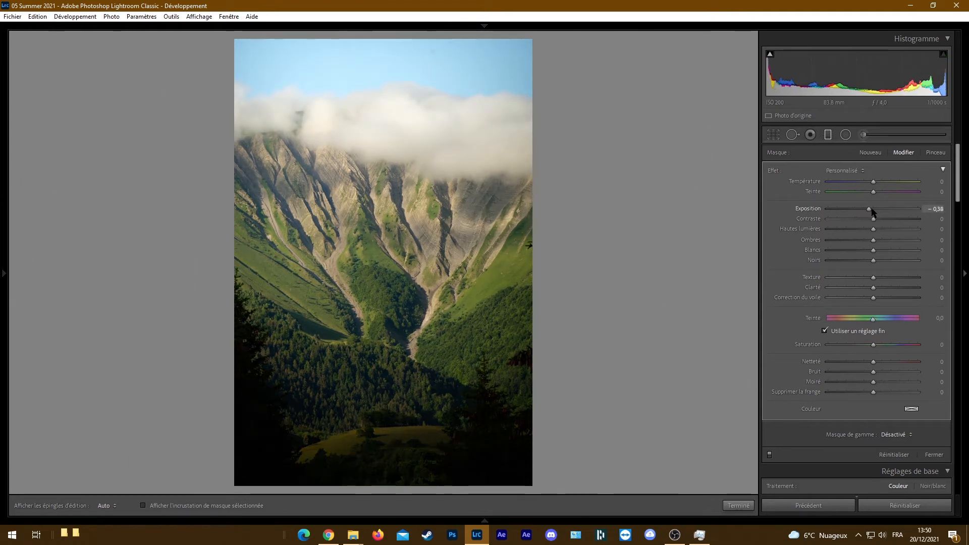
pyautogui.moveTo(872, 209); pyautogui.dragTo(876, 209)
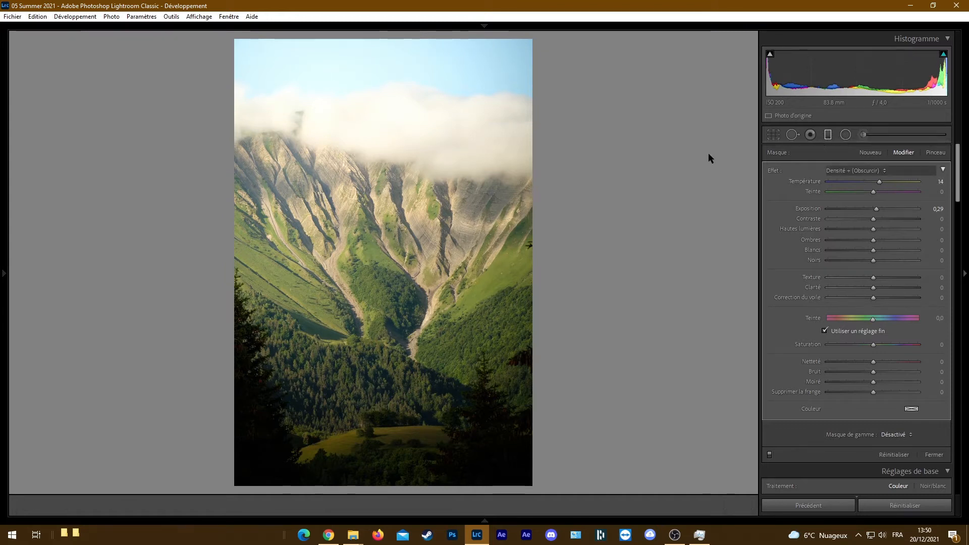
pyautogui.press('m')
pyautogui.press('y')
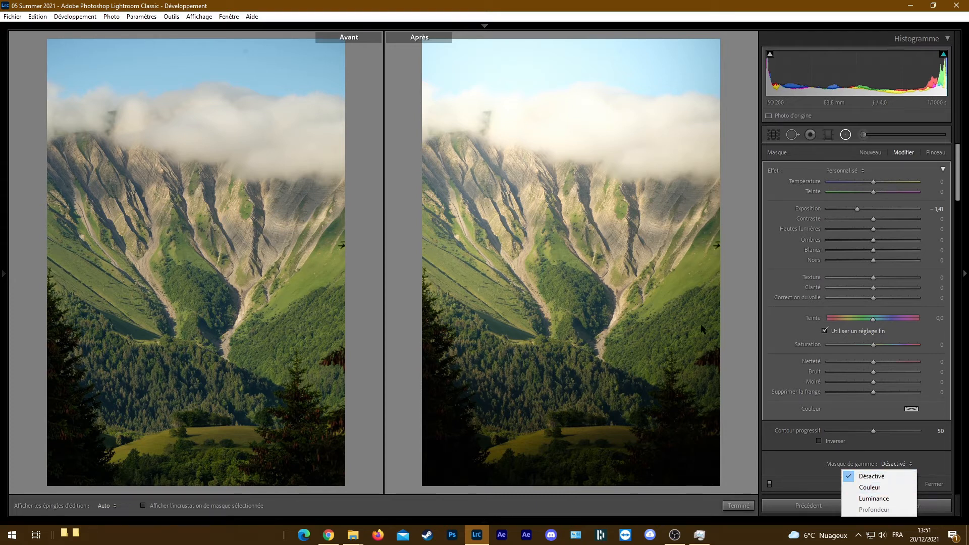
# Draw an inverted radial filter over the valley in the Après view and restrict it with a Couleur range mask sampled from the green slope
pyautogui.click(794, 233)
pyautogui.click(873, 153)
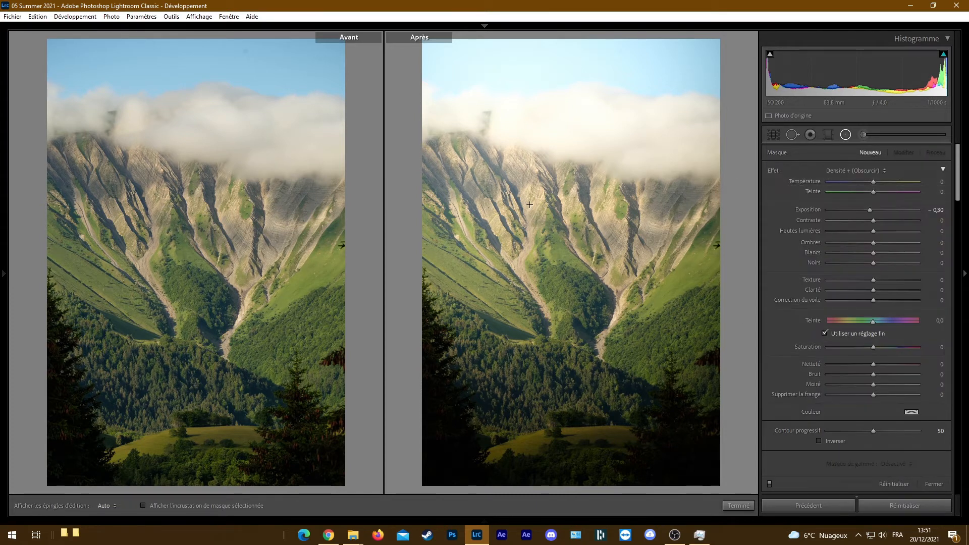
pyautogui.moveTo(586, 301); pyautogui.dragTo(747, 480)
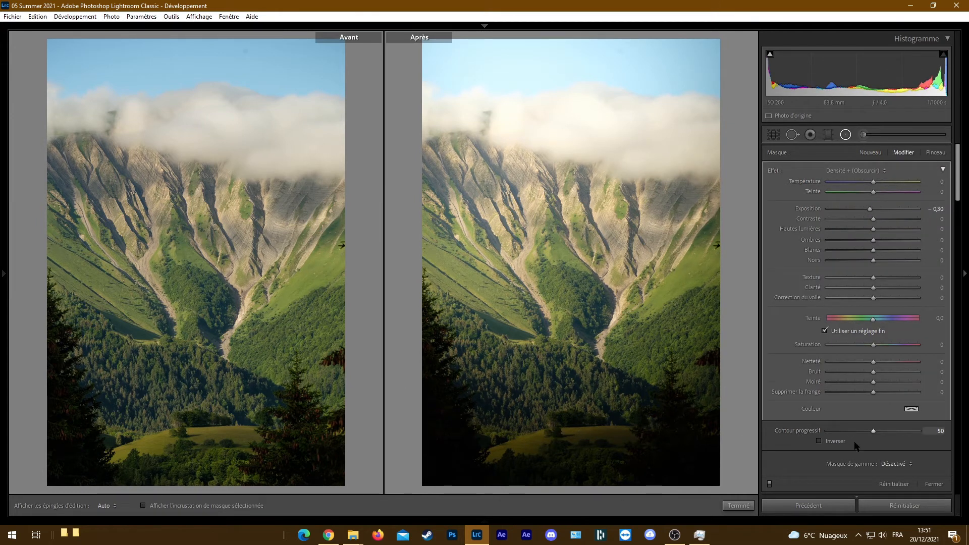
pyautogui.click(831, 442)
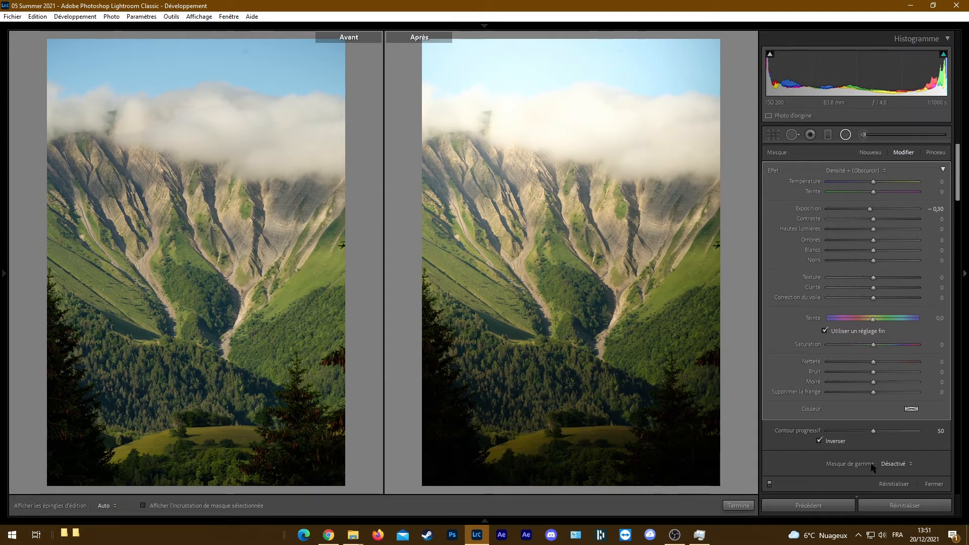
pyautogui.click(897, 464)
pyautogui.click(877, 488)
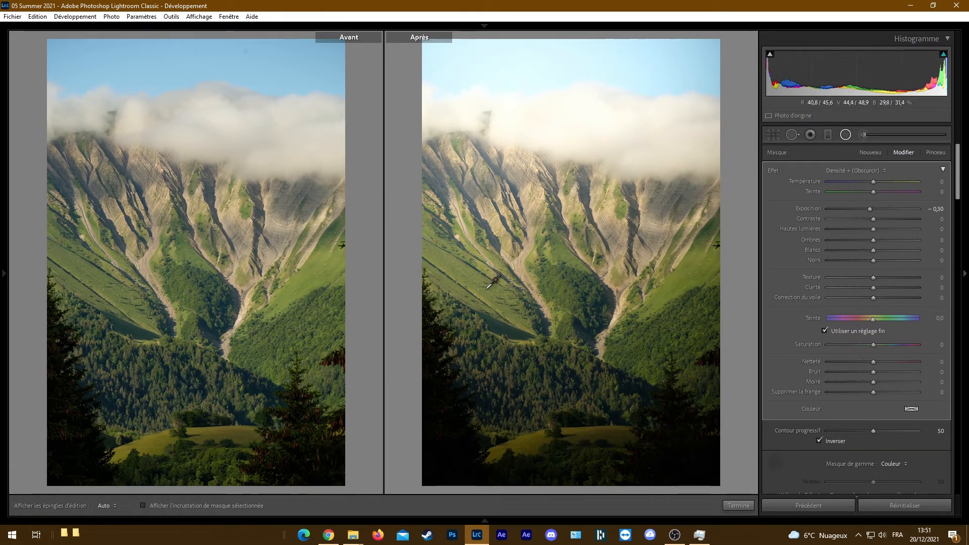
pyautogui.click(494, 293)
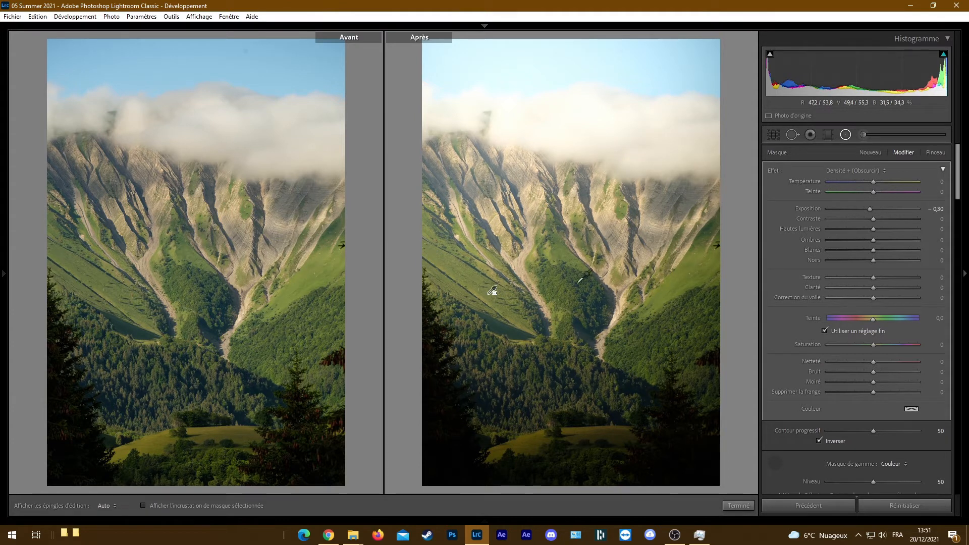
# Try Exposure 0,00 and a hue shift of −161,3 on the color-masked valley filter, and delete that filter
pyautogui.moveTo(870, 208); pyautogui.dragTo(891, 210)
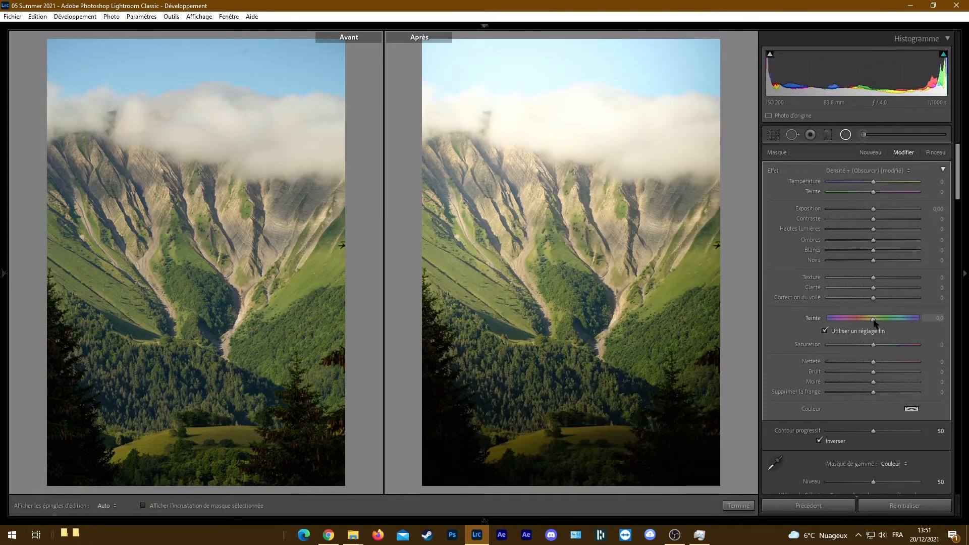
pyautogui.moveTo(719, 327); pyautogui.dragTo(555, 328)
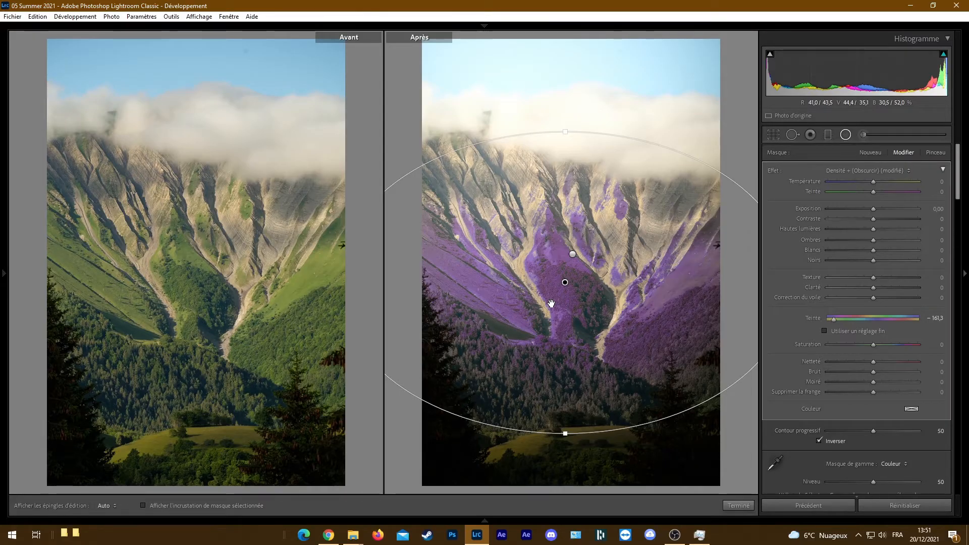
pyautogui.rightClick(562, 282)
pyautogui.click(617, 299)
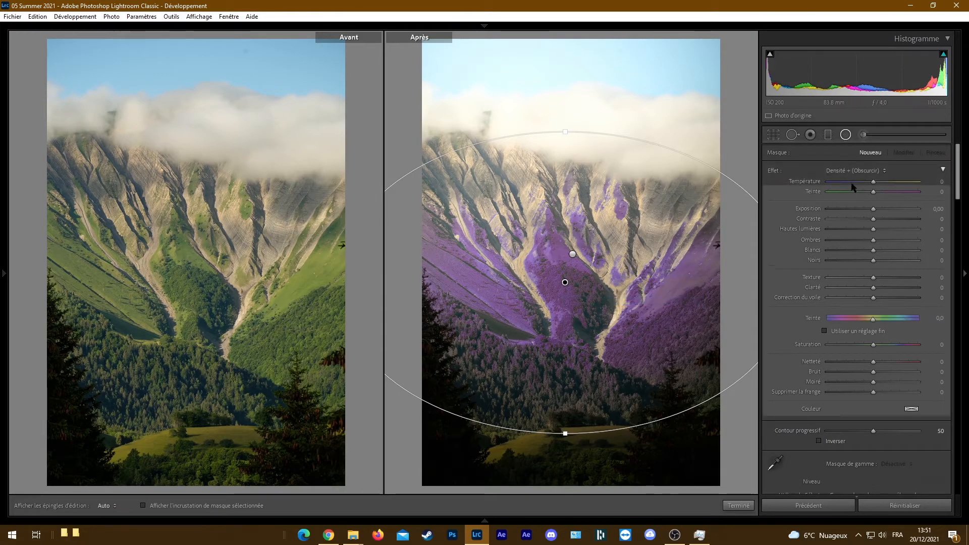
# Draw an inverted radial filter centered on the photo's left edge and limit it with a Couleur range mask sampled from the green slope
pyautogui.moveTo(415, 201); pyautogui.dragTo(630, 464)
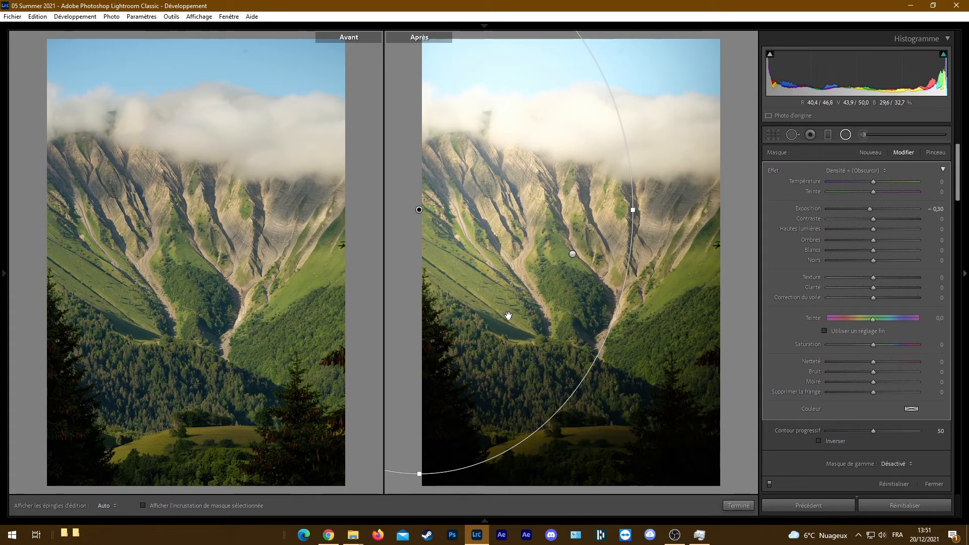
pyautogui.click(834, 441)
pyautogui.click(894, 464)
pyautogui.click(872, 484)
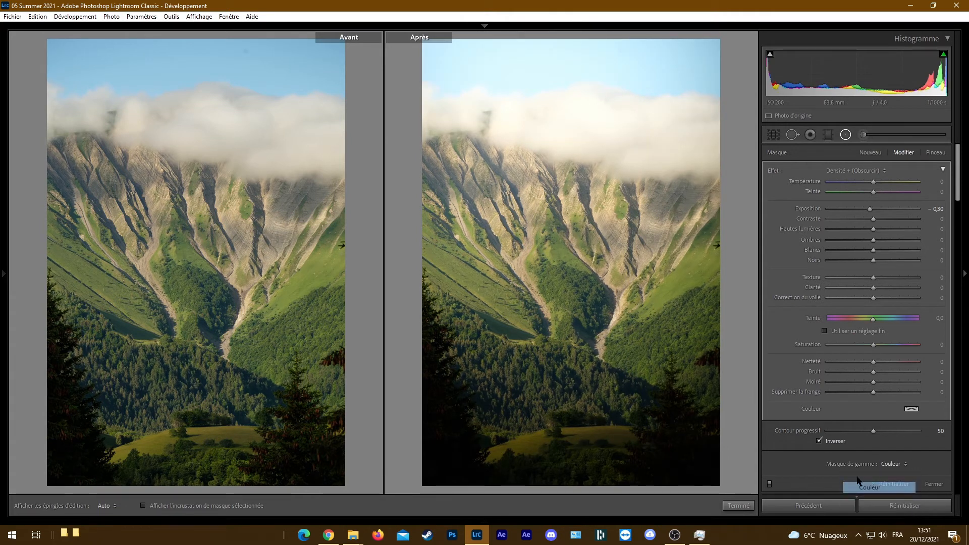
pyautogui.click(775, 463)
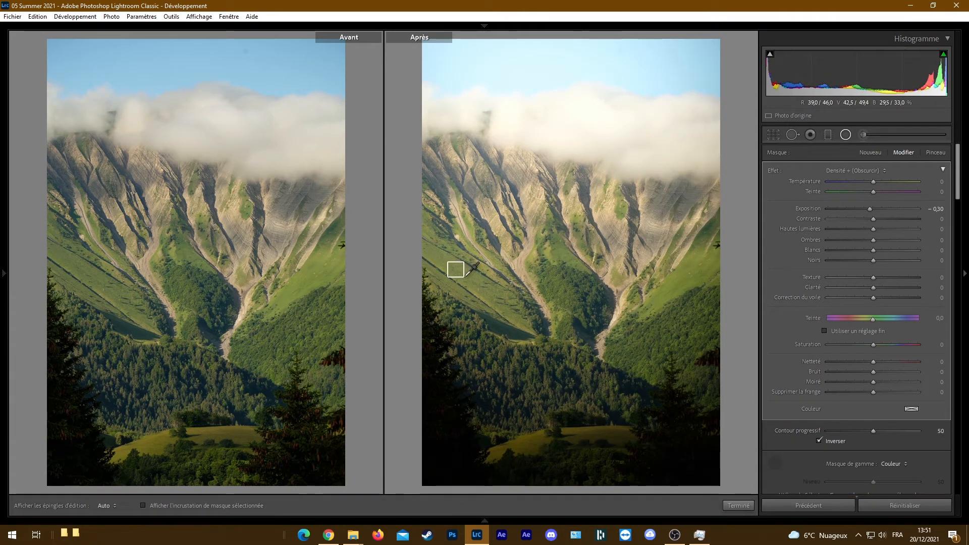
pyautogui.click(464, 263)
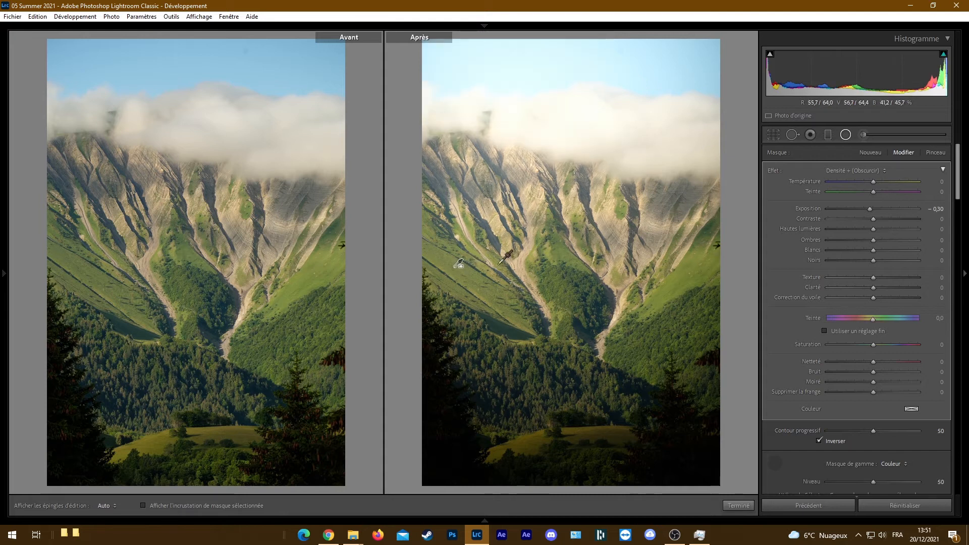
pyautogui.click(775, 464)
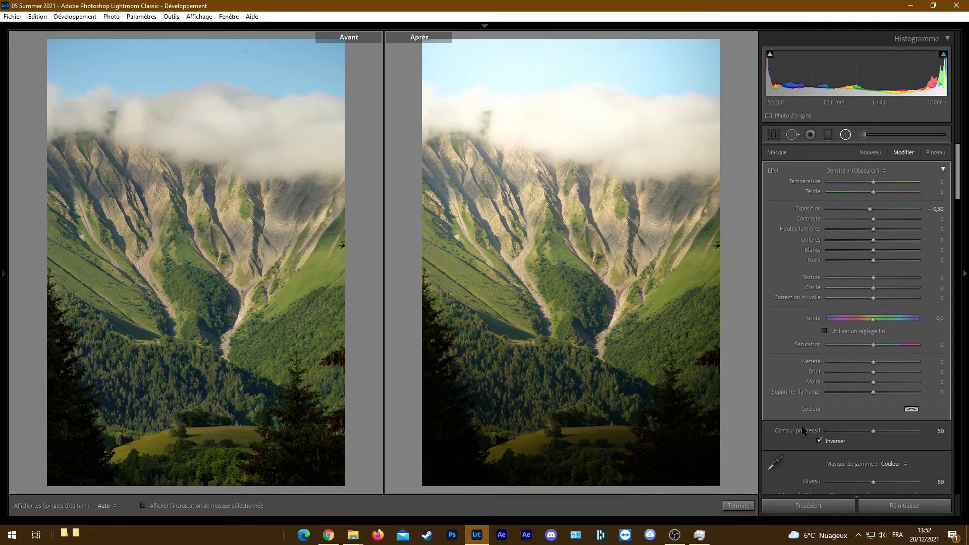
# Set the color-masked filter's Exposure to 0,25 and shift its hue slightly so the greens turn golden
pyautogui.moveTo(870, 208); pyautogui.dragTo(876, 209)
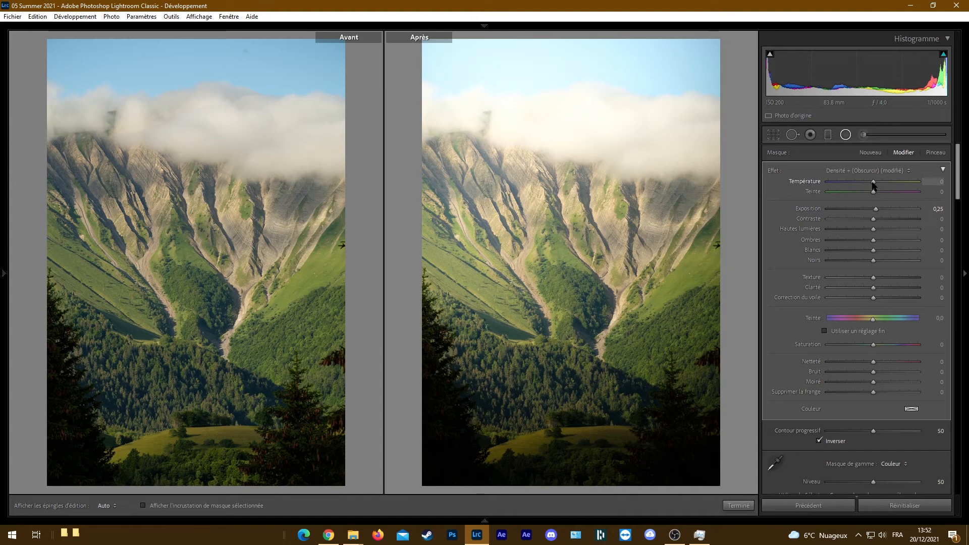
pyautogui.moveTo(873, 319); pyautogui.dragTo(868, 321)
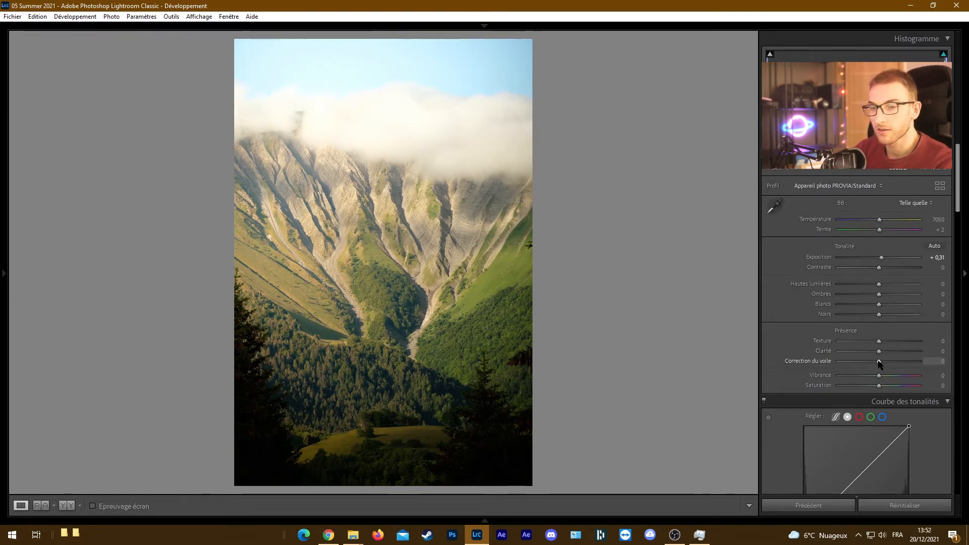
# Set the photo's Texture to +35, Clarté to +6 and Correction du voile to −14
pyautogui.click(418, 269)
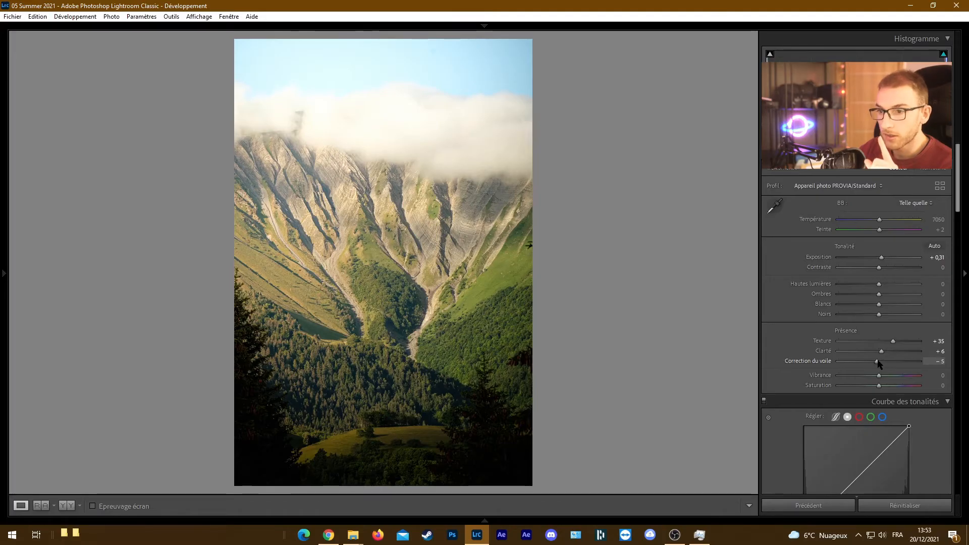
pyautogui.moveTo(876, 363); pyautogui.dragTo(875, 363)
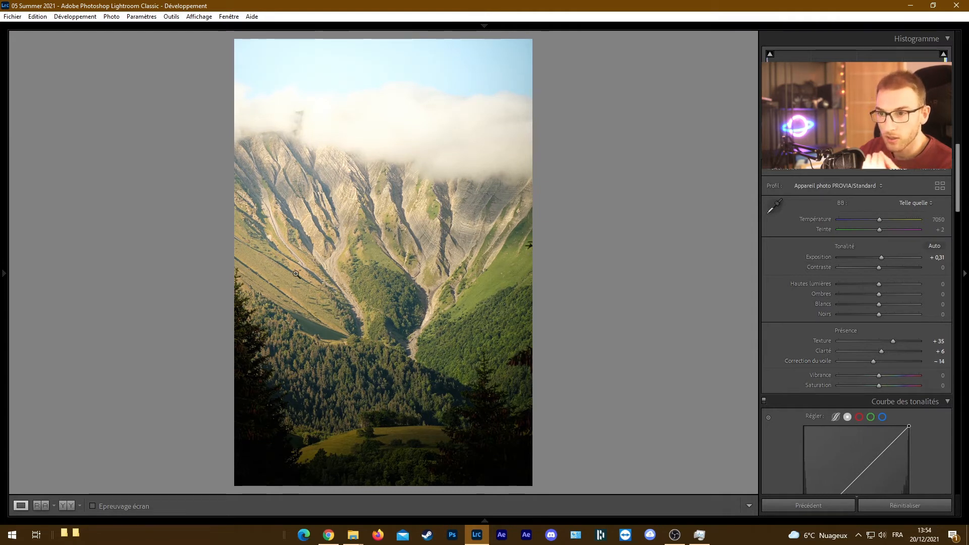
# Inspect the mountain slopes up close and reset Correction du voile to 0
pyautogui.click(511, 245)
pyautogui.moveTo(406, 352); pyautogui.dragTo(425, 324)
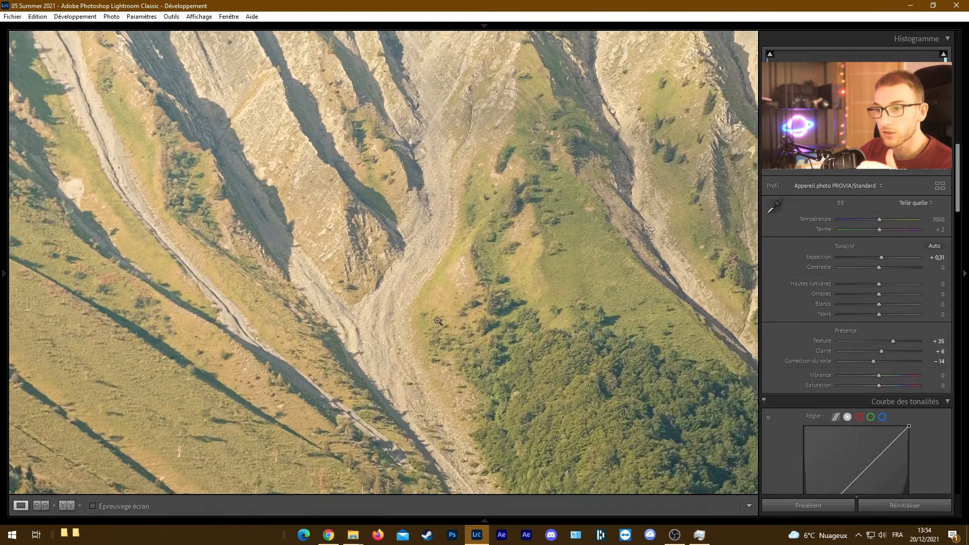
pyautogui.click(520, 307)
pyautogui.doubleClick(874, 362)
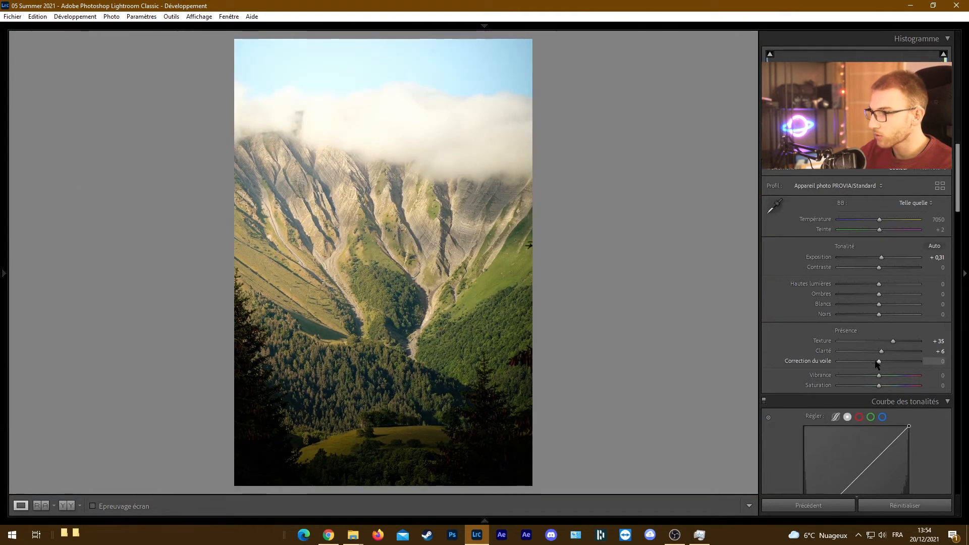
# Draw a large radial filter centered just outside the photo's left edge at cloud height and invert its mask
pyautogui.click(933, 135)
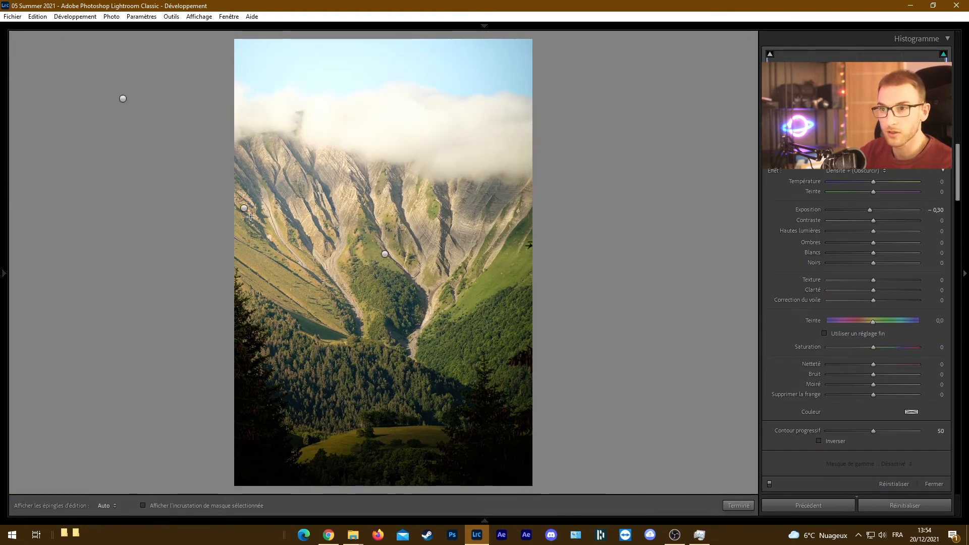
pyautogui.moveTo(219, 124); pyautogui.dragTo(466, 383)
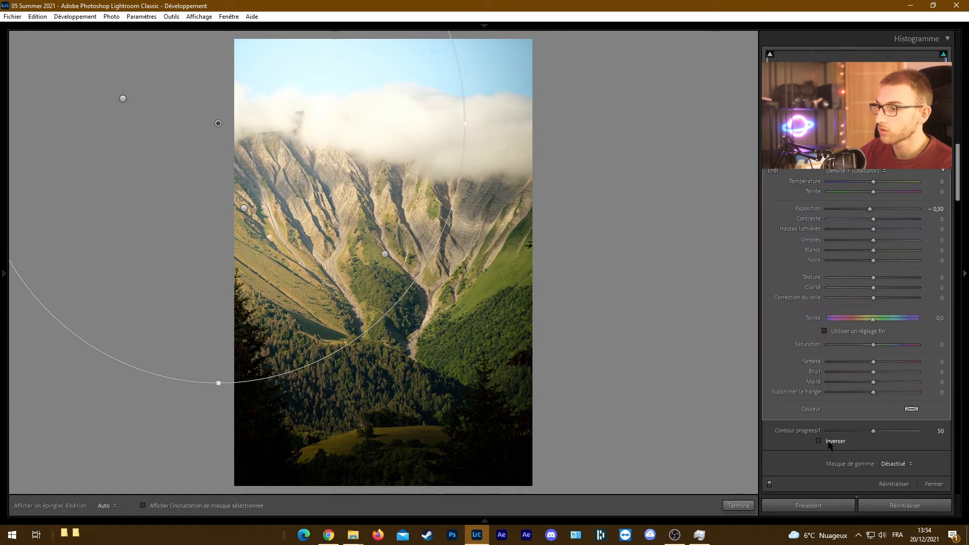
pyautogui.click(829, 442)
# Set the new radial filter to Correction du voile −8, Clarté −14, Exposure 0,16 and Température 12, and finish masking
pyautogui.moveTo(875, 299); pyautogui.dragTo(870, 299)
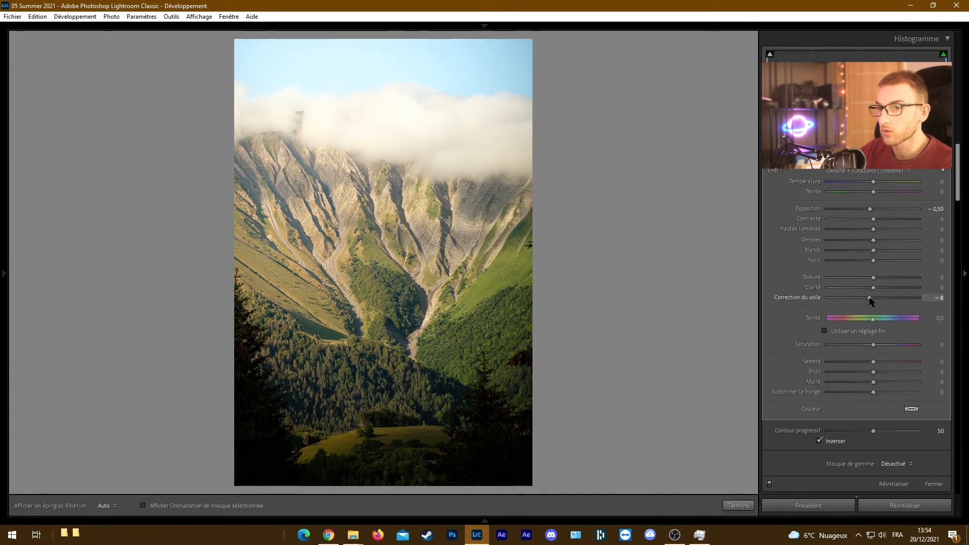
pyautogui.moveTo(871, 210); pyautogui.dragTo(876, 210)
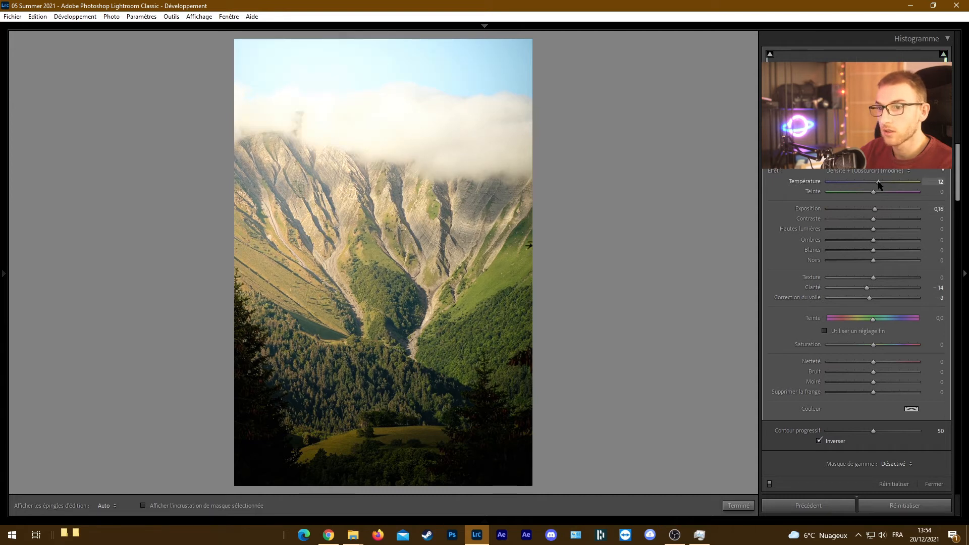
pyautogui.click(739, 505)
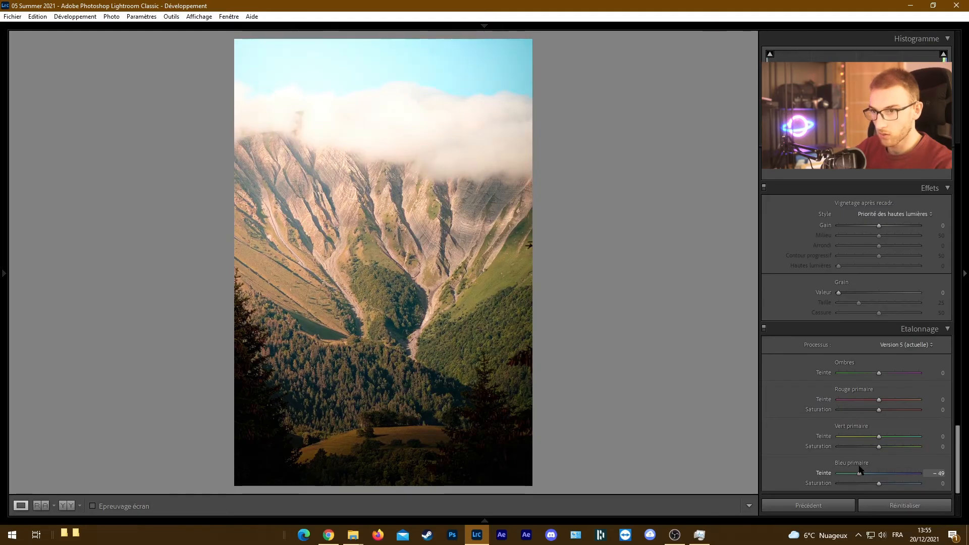
# Calibrate the primary hues to −63 for blue, −84 for green and +8 for red
pyautogui.moveTo(861, 469); pyautogui.dragTo(854, 474)
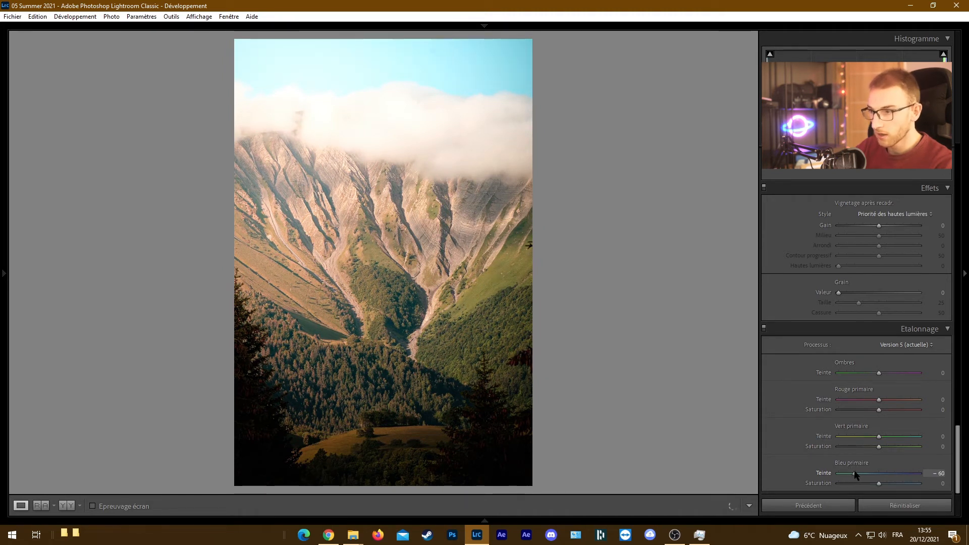
pyautogui.moveTo(851, 436); pyautogui.dragTo(810, 438)
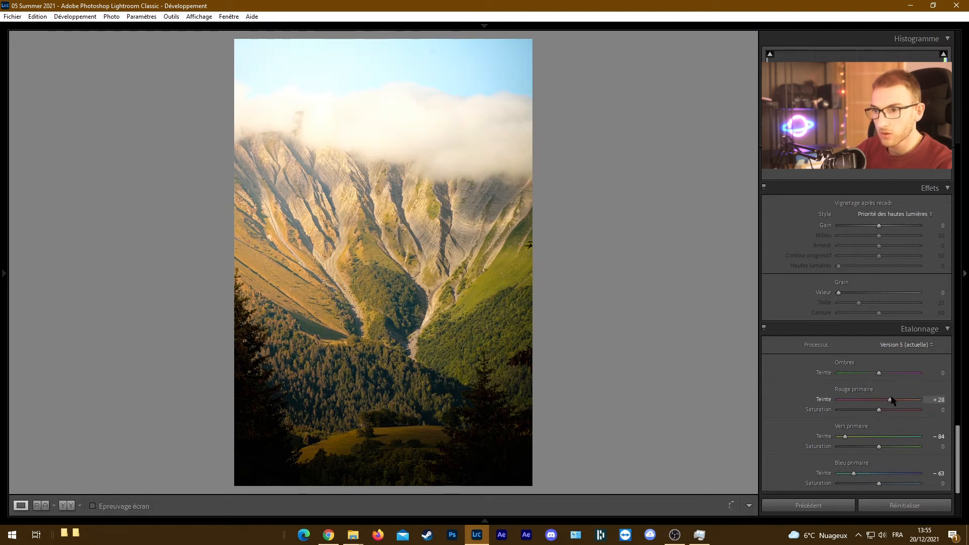
pyautogui.moveTo(933, 399)
pyautogui.mouseDown()
pyautogui.moveTo(801, 402)
pyautogui.moveTo(932, 399)
pyautogui.mouseUp()
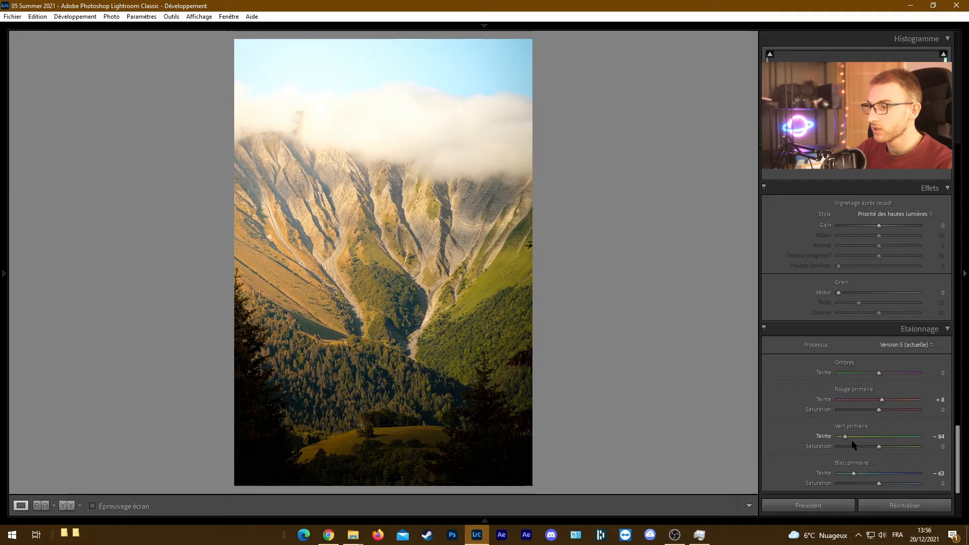
# Lower the saturation of the red, green and blue primaries to −100 in the color calibration
pyautogui.moveTo(879, 410); pyautogui.dragTo(830, 412)
pyautogui.moveTo(879, 447); pyautogui.dragTo(824, 450)
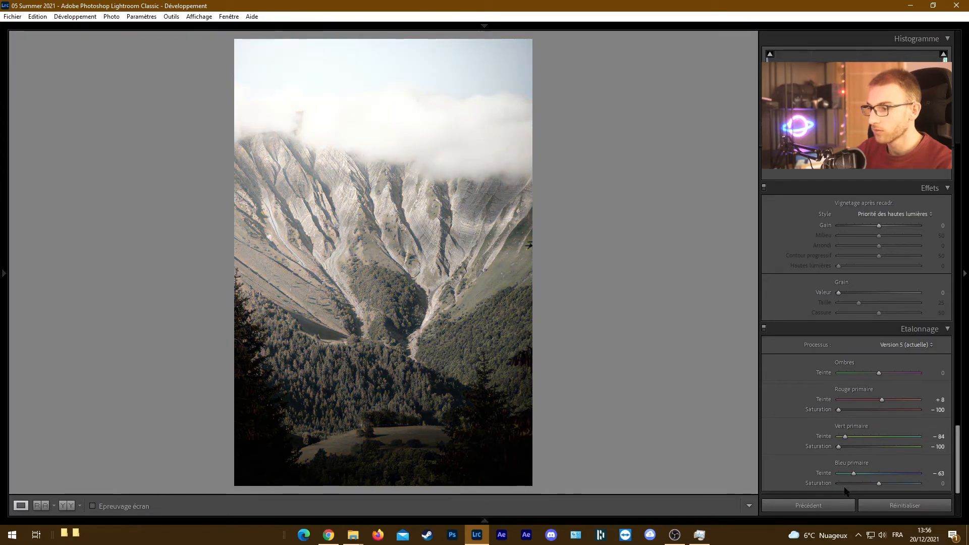
pyautogui.moveTo(879, 484); pyautogui.dragTo(826, 486)
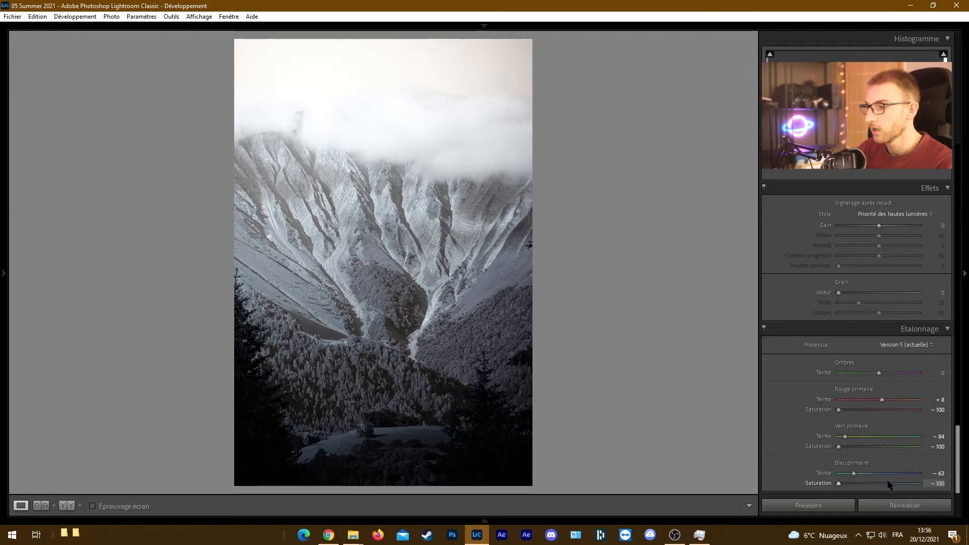
pyautogui.moveTo(908, 490); pyautogui.dragTo(935, 494)
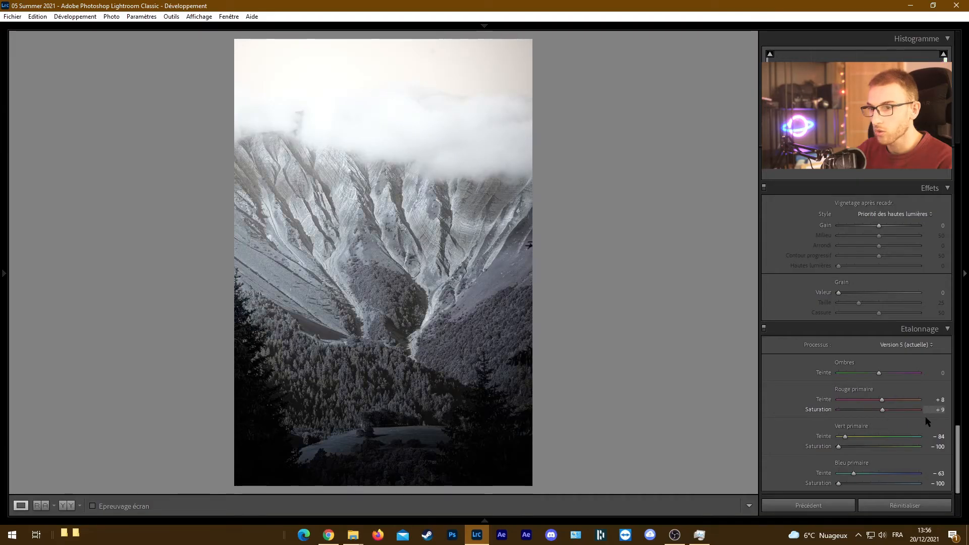
# Try the red primary saturation at +100, inspect the slopes up close, and return it to −100
pyautogui.moveTo(870, 410); pyautogui.dragTo(924, 409)
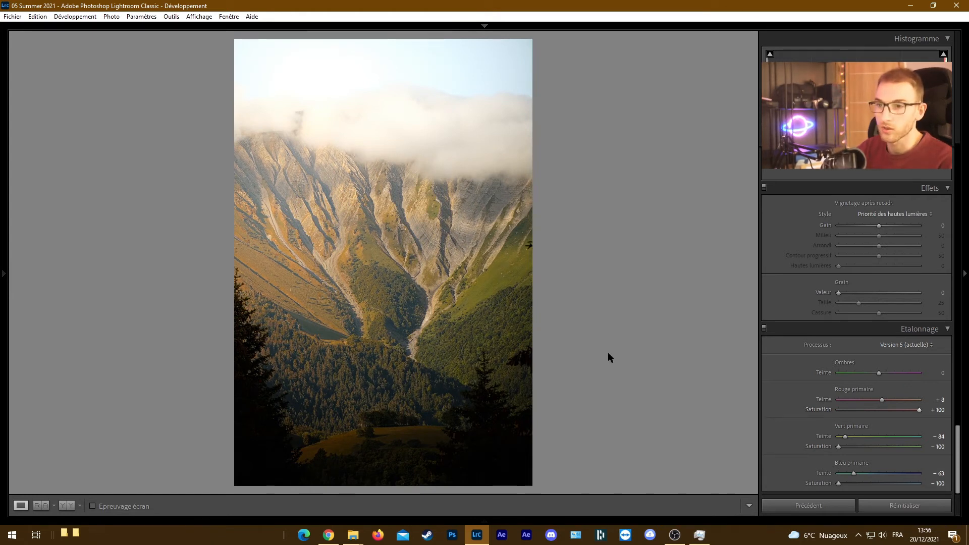
pyautogui.click(342, 244)
pyautogui.moveTo(363, 257); pyautogui.dragTo(394, 356)
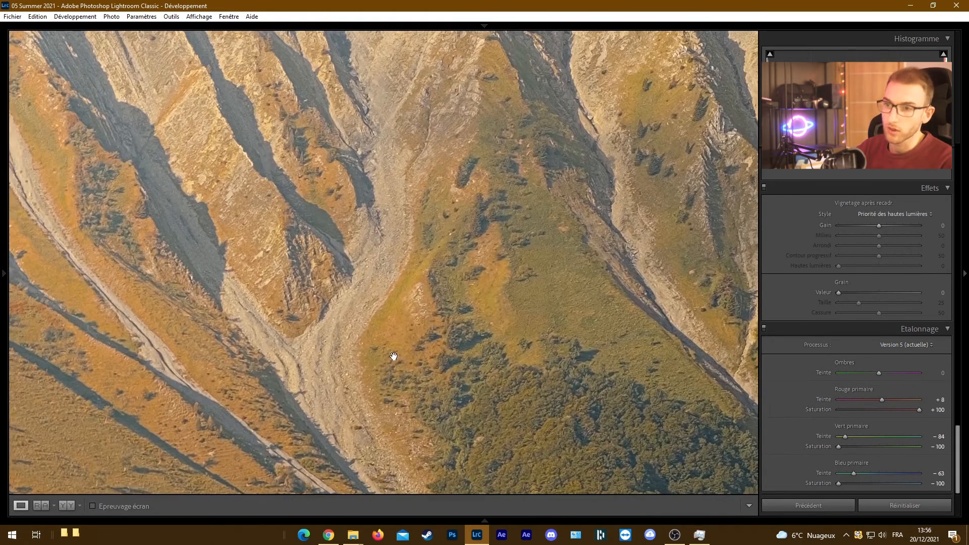
pyautogui.click(878, 411)
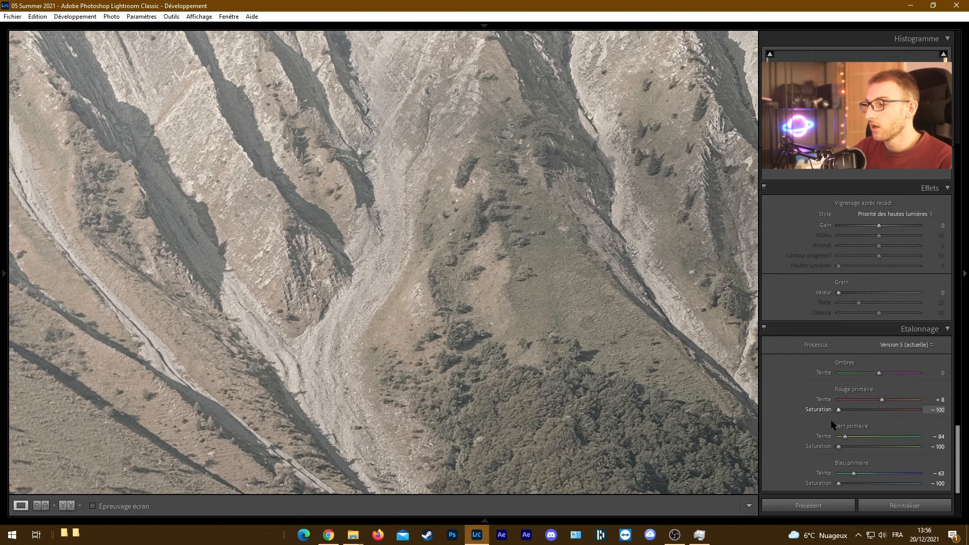
pyautogui.click(528, 329)
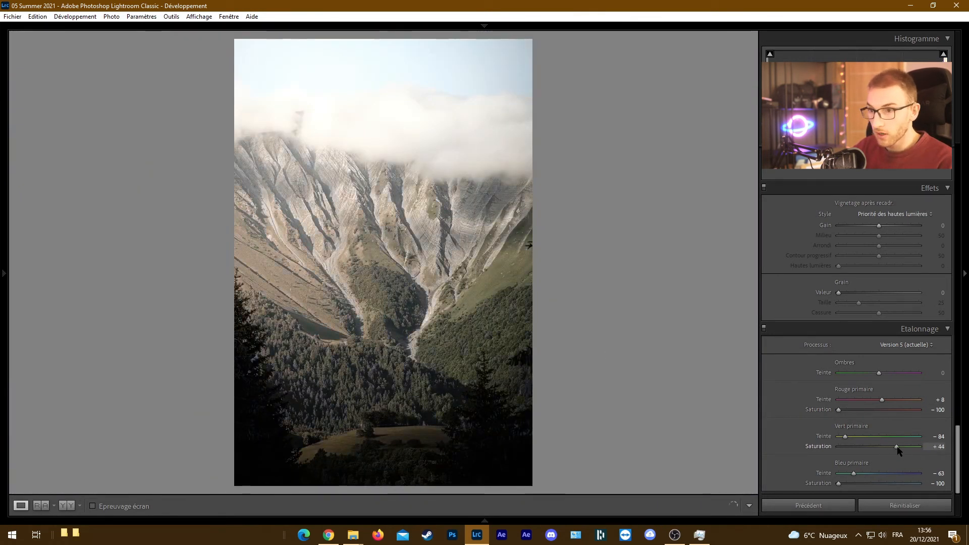
# Set the green primary saturation to +33 and fine-tune the red and blue primary saturations to moderate negative values
pyautogui.moveTo(897, 448); pyautogui.dragTo(892, 449)
pyautogui.moveTo(883, 411); pyautogui.dragTo(884, 413)
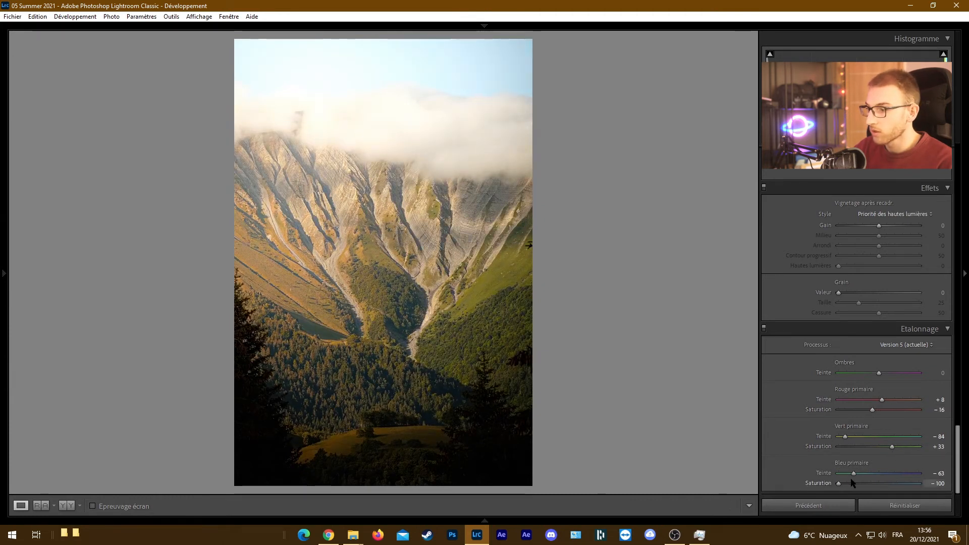
pyautogui.click(871, 486)
pyautogui.moveTo(871, 486); pyautogui.dragTo(867, 484)
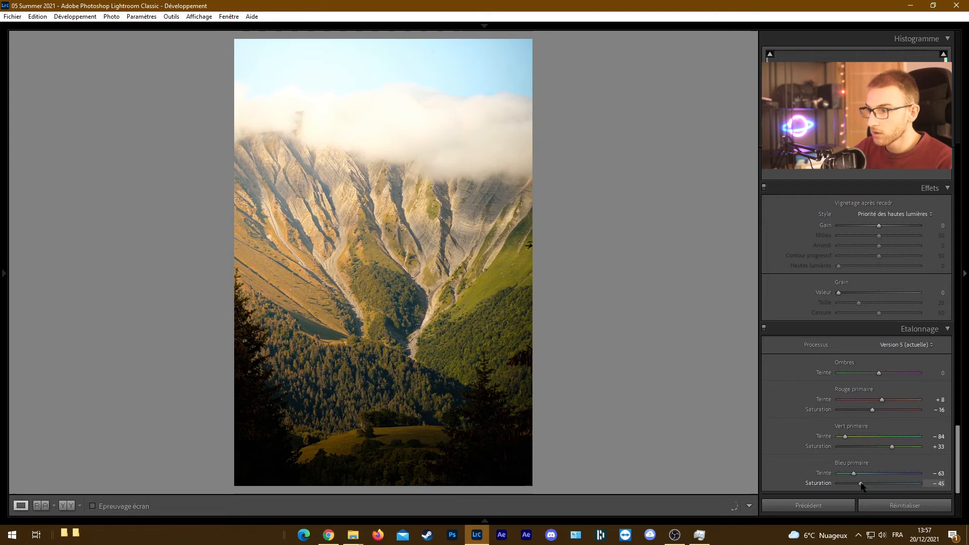
pyautogui.moveTo(873, 410); pyautogui.dragTo(866, 410)
pyautogui.moveTo(869, 484); pyautogui.dragTo(871, 484)
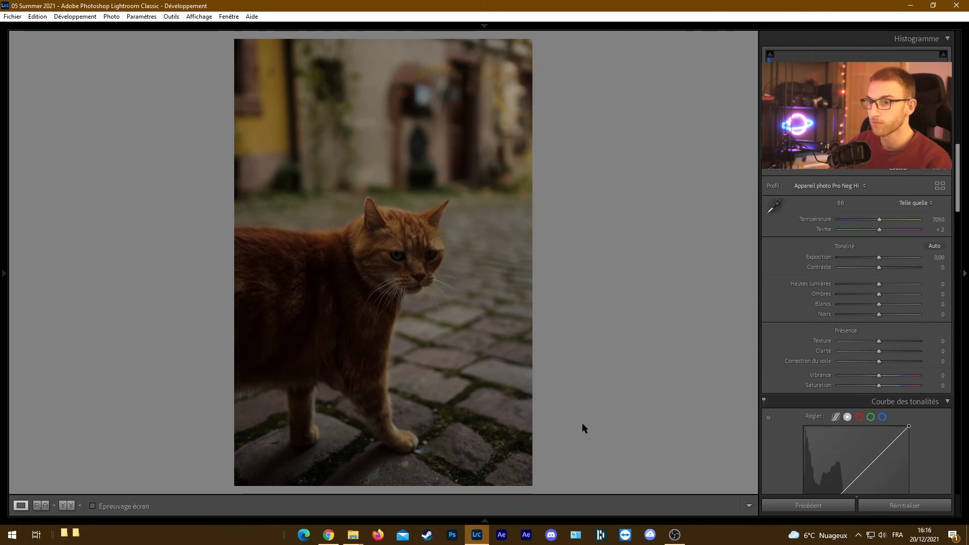
# Add grain to the cat photo with Valeur 44 and Taille 36
pyautogui.scroll(-10, 810, 353)
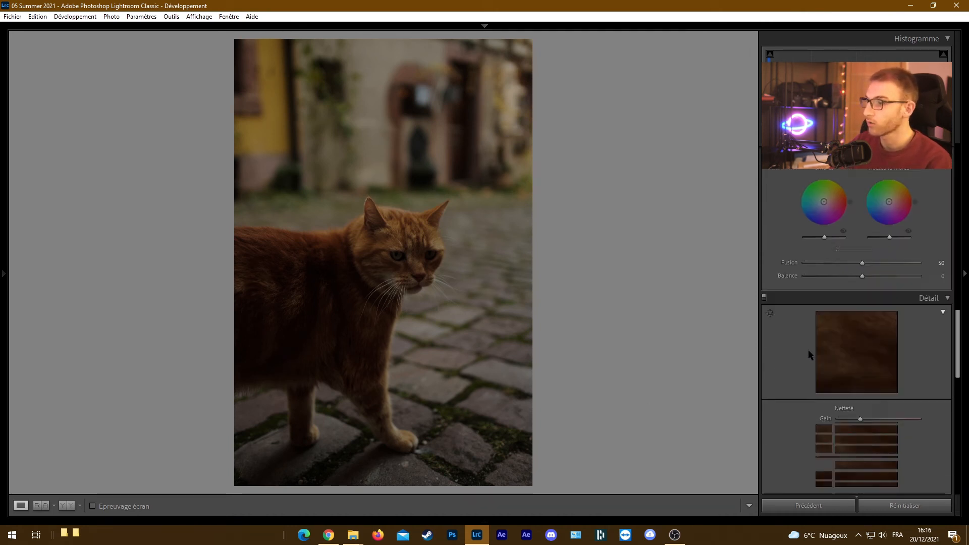
pyautogui.scroll(-3, 809, 354)
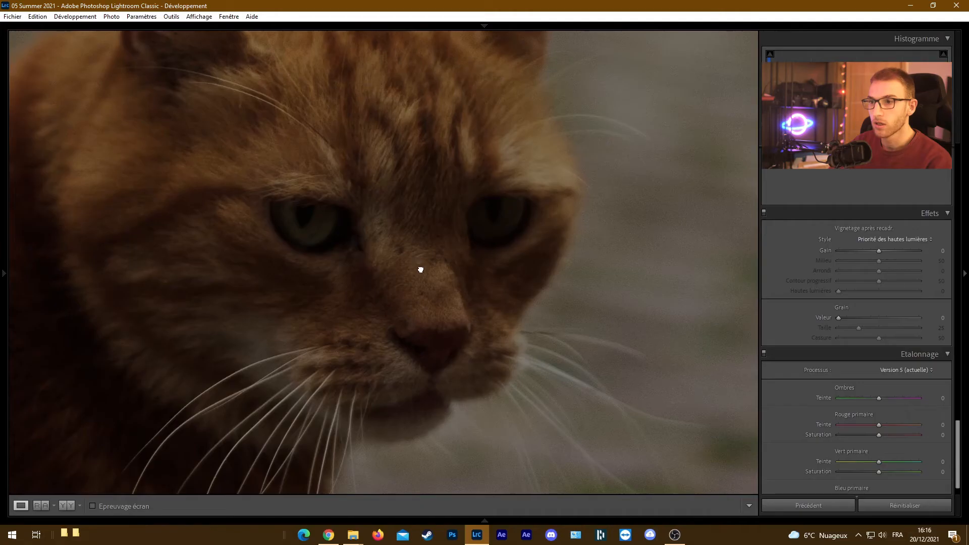
pyautogui.moveTo(419, 268)
pyautogui.mouseDown()
pyautogui.moveTo(444, 285)
pyautogui.moveTo(424, 266)
pyautogui.mouseUp()
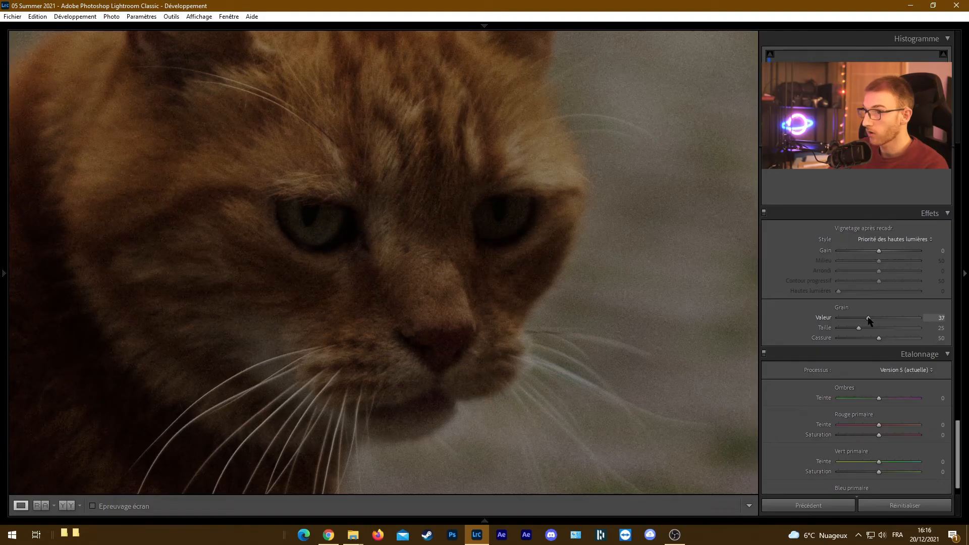
pyautogui.moveTo(869, 318)
pyautogui.mouseDown()
pyautogui.moveTo(848, 318)
pyautogui.moveTo(862, 319)
pyautogui.mouseUp()
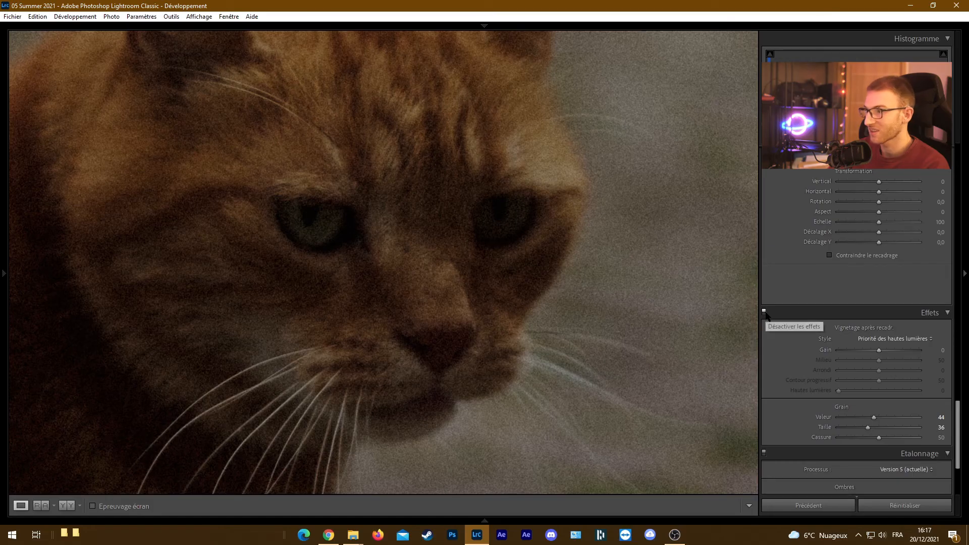
# Compare the cat's face up close with the effects switched off and on, and return to the full photo
pyautogui.click(764, 313)
pyautogui.click(764, 313)
pyautogui.click(764, 312)
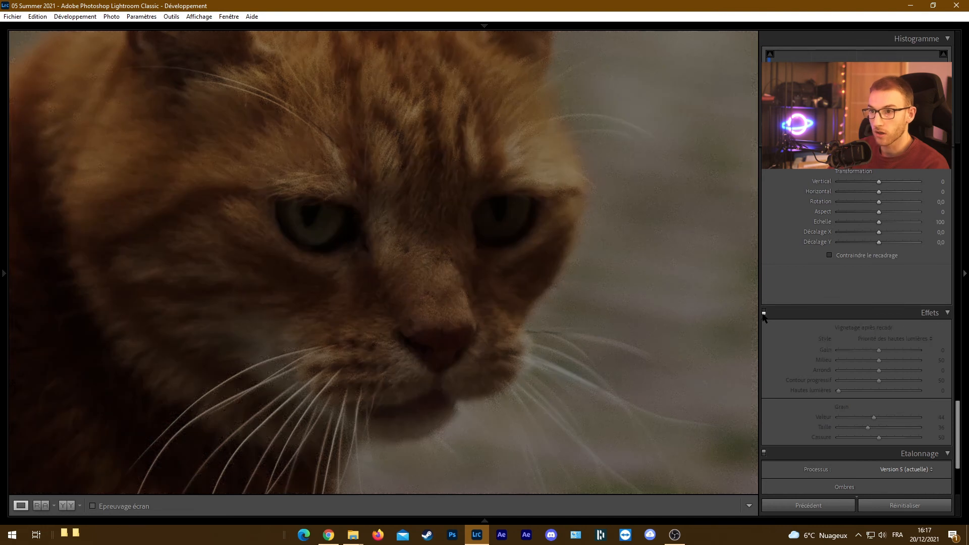
pyautogui.click(764, 313)
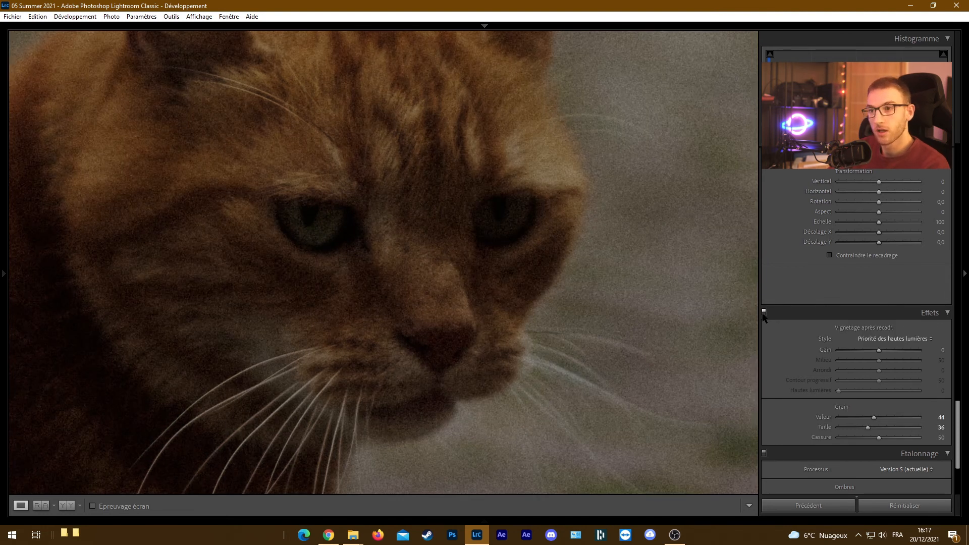
pyautogui.click(467, 286)
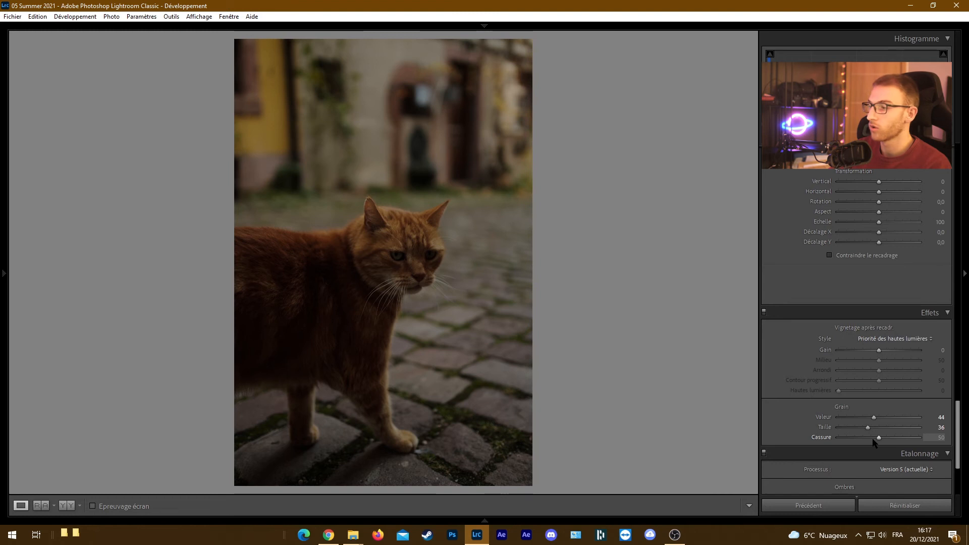
# Examine the grain on the cat's face up close and on the whole photo in full screen
pyautogui.click(420, 256)
pyautogui.moveTo(418, 256); pyautogui.dragTo(456, 377)
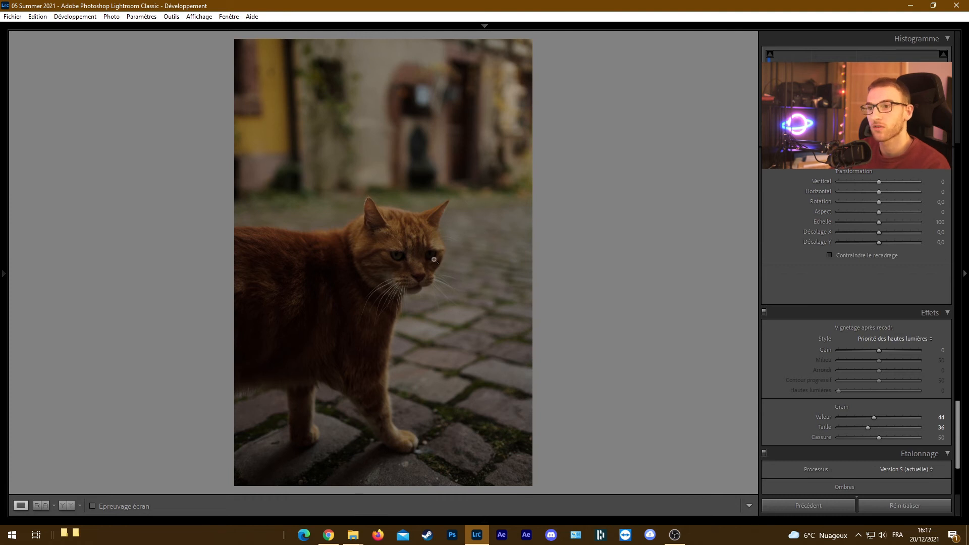
pyautogui.click(425, 258)
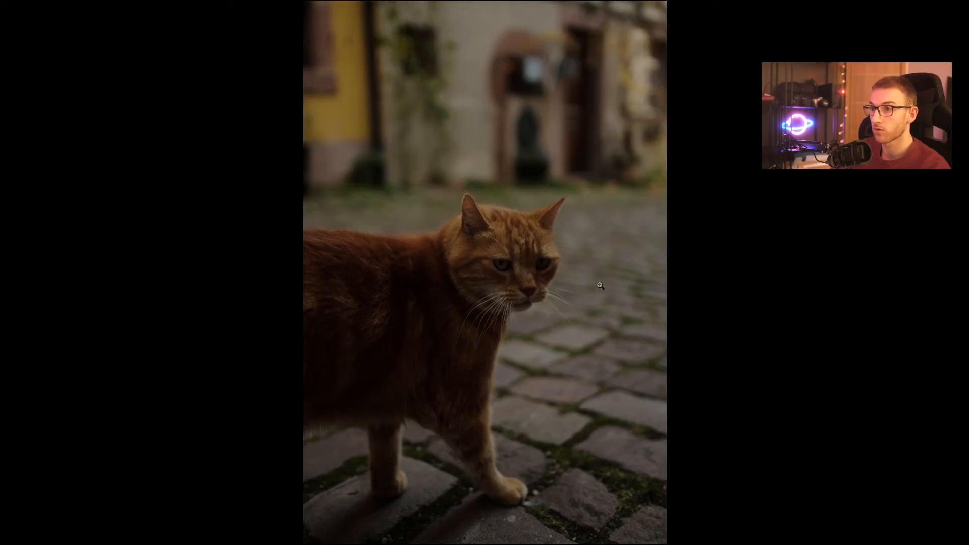
pyautogui.press('f')
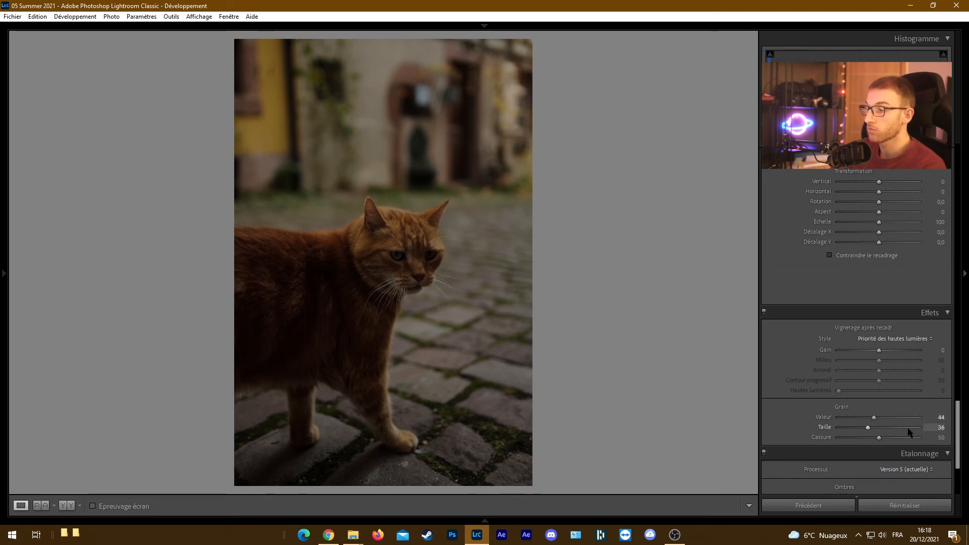
# Readjust the grain Valeur on the cat photo
pyautogui.moveTo(930, 417); pyautogui.dragTo(870, 423)
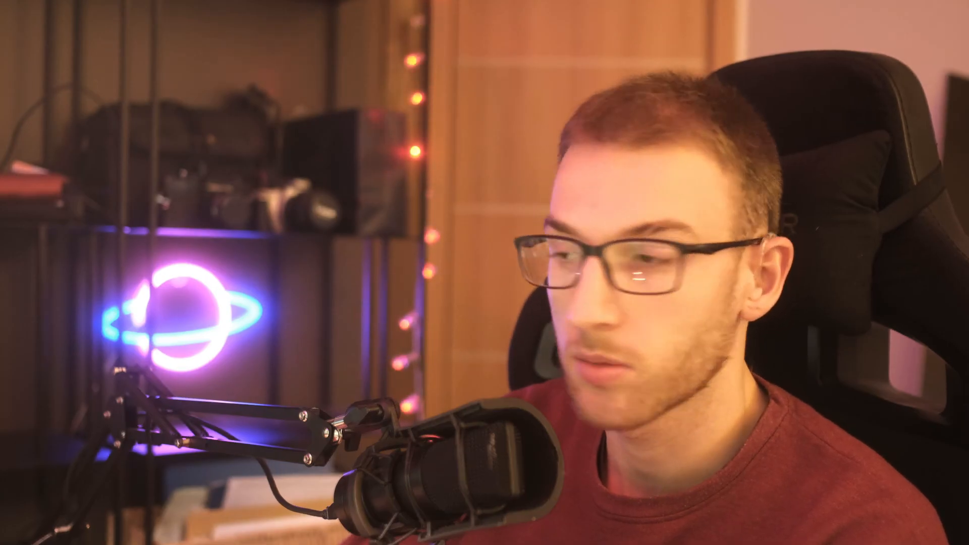